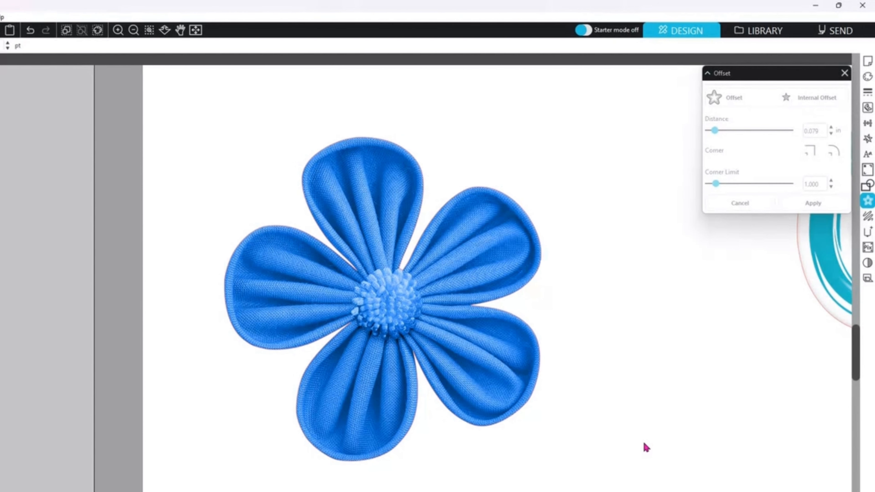
Create a rounded external offset of 0.050 in around the blue flower.
left_click(415, 334)
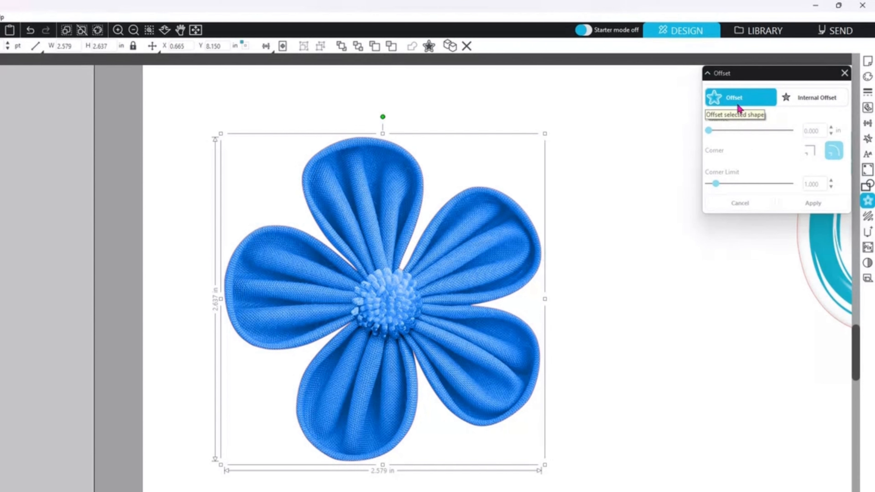
left_click(739, 108)
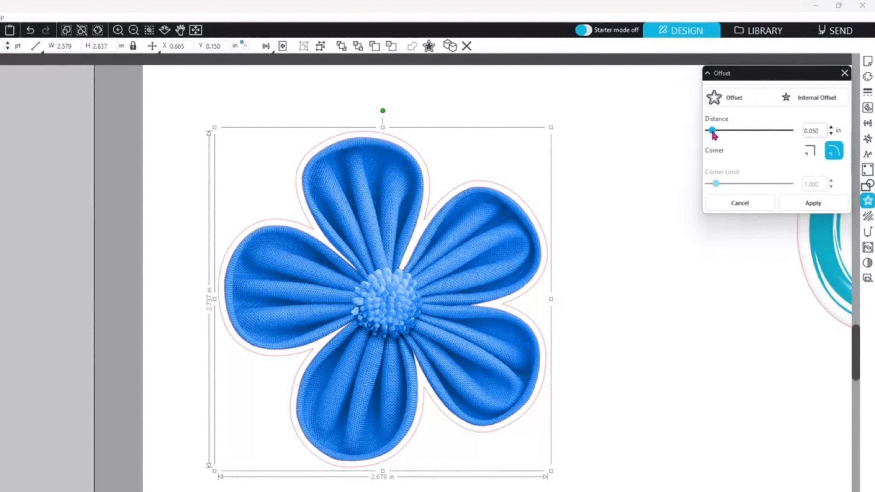
left_click_drag(712, 131, 764, 134)
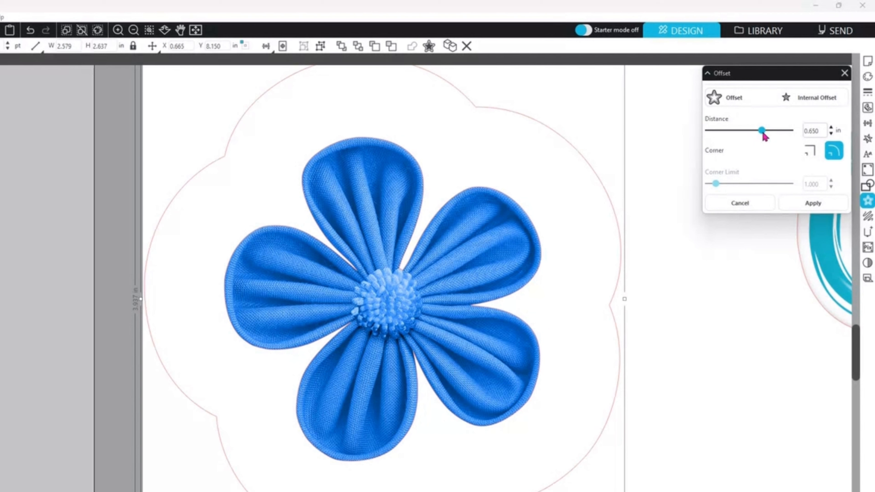
left_click_drag(764, 137, 716, 135)
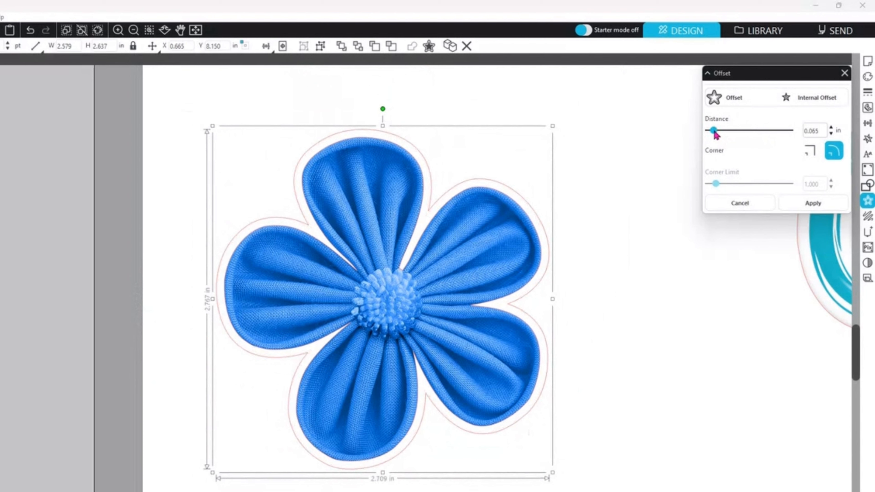
left_click(831, 133)
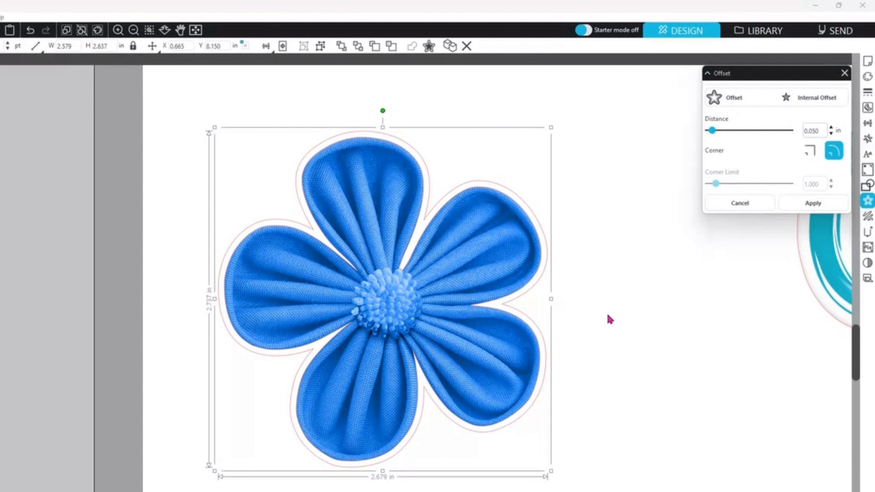
left_click(669, 406)
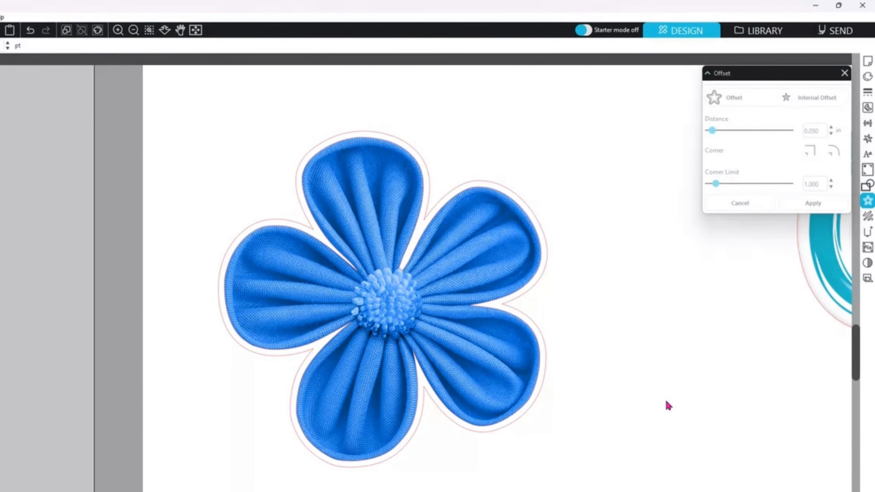
Set the blue flower image's own lines to be ignored in the cut setup.
left_click(846, 34)
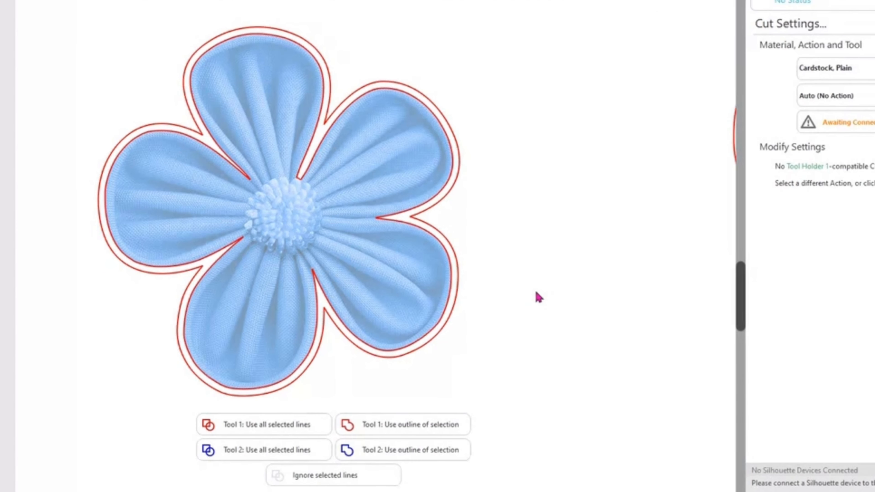
left_click(283, 217)
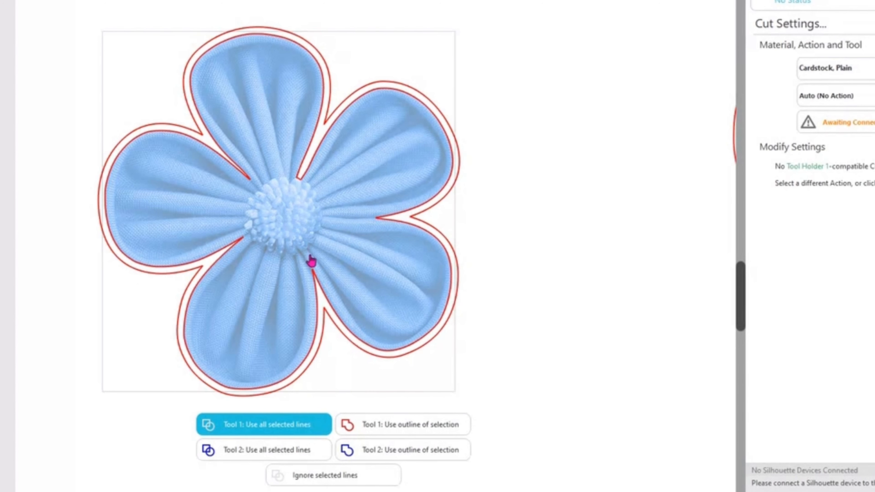
left_click(354, 484)
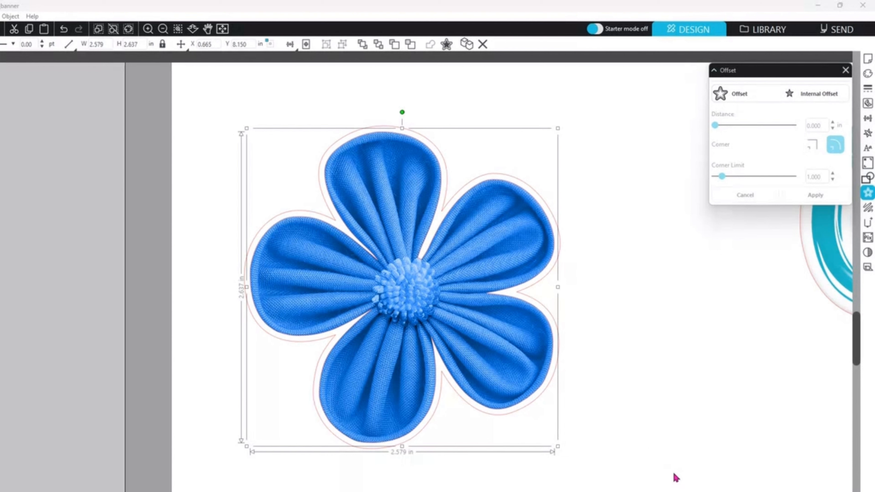
Group the blue flower with its offset outline and enlarge the group to about 2.846 by 2.908 in.
left_click_drag(674, 474, 252, 171)
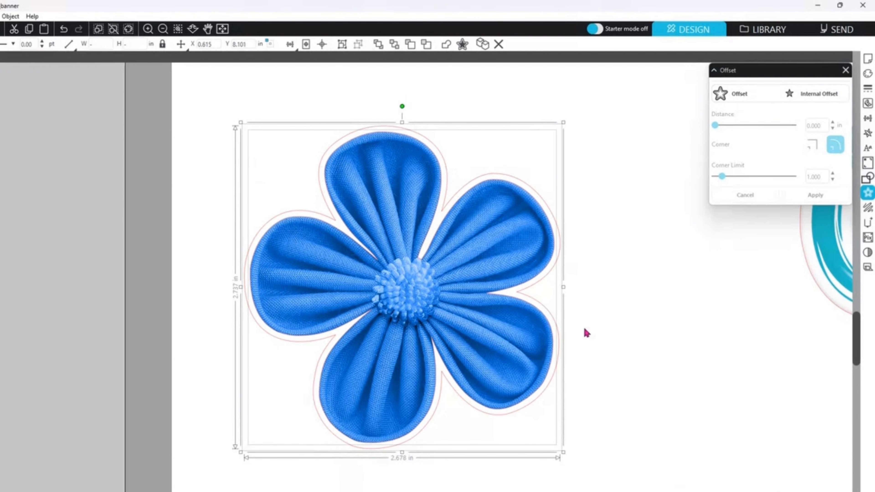
right_click(284, 450)
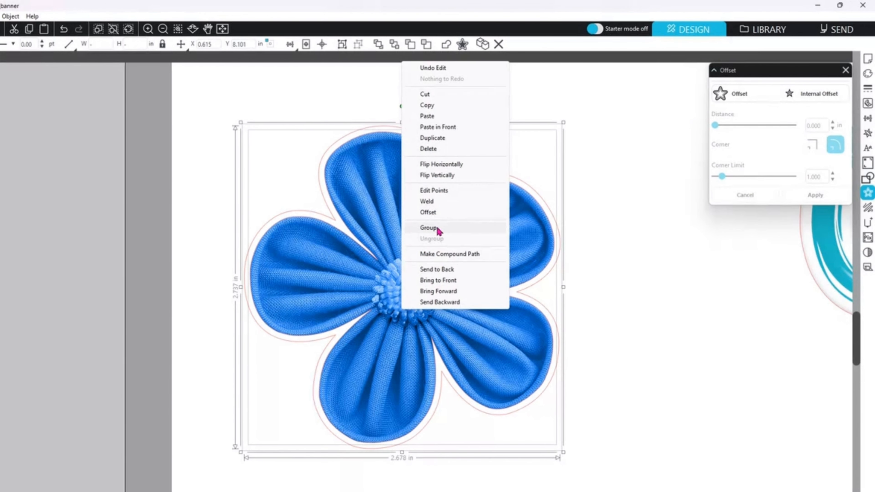
left_click(429, 227)
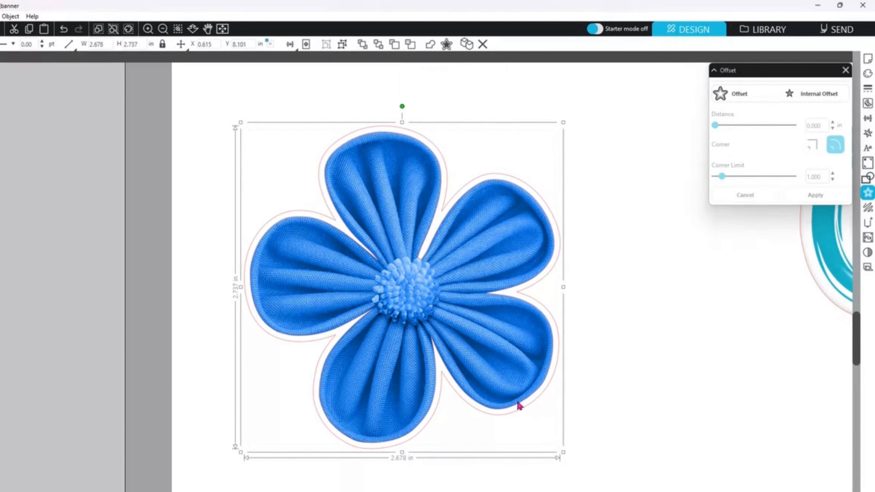
mouse_move(498, 354)
left_mouse_down()
mouse_move(256, 369)
mouse_move(483, 377)
mouse_move(359, 380)
mouse_move(513, 358)
left_mouse_up()
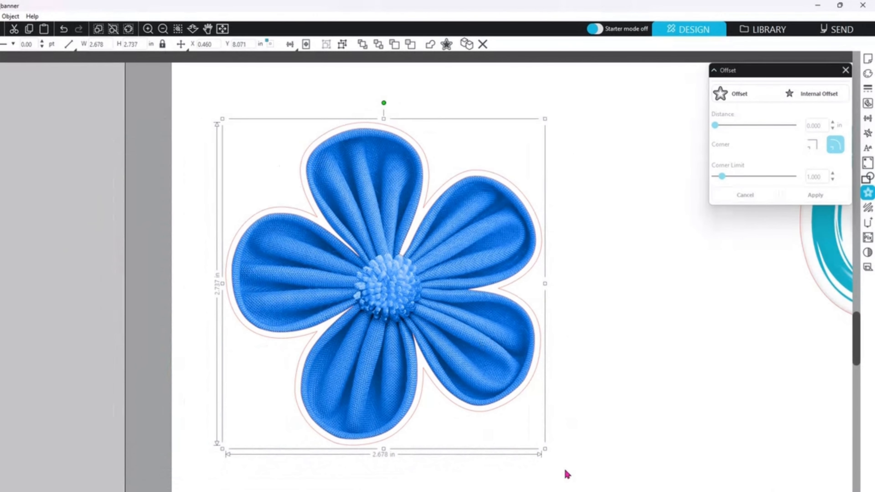
left_click_drag(546, 452, 600, 441)
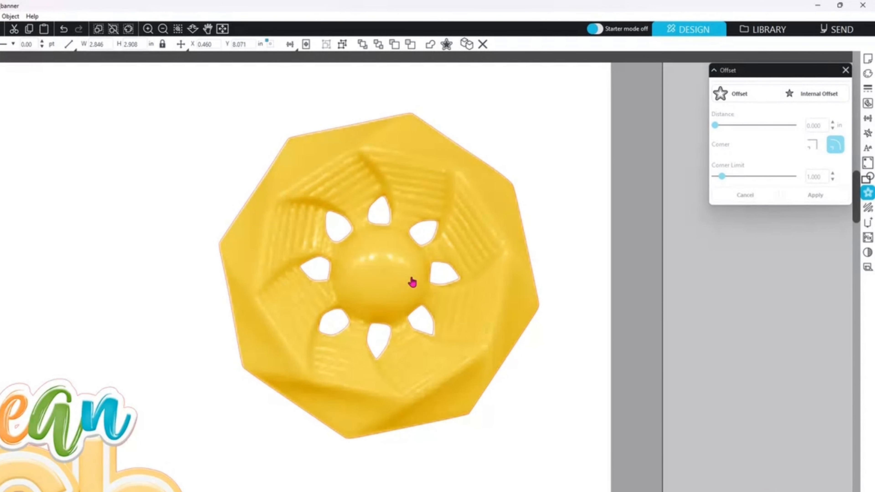
Create a rounded external offset of 0.050 in around the yellow octagonal button image.
left_click(396, 274)
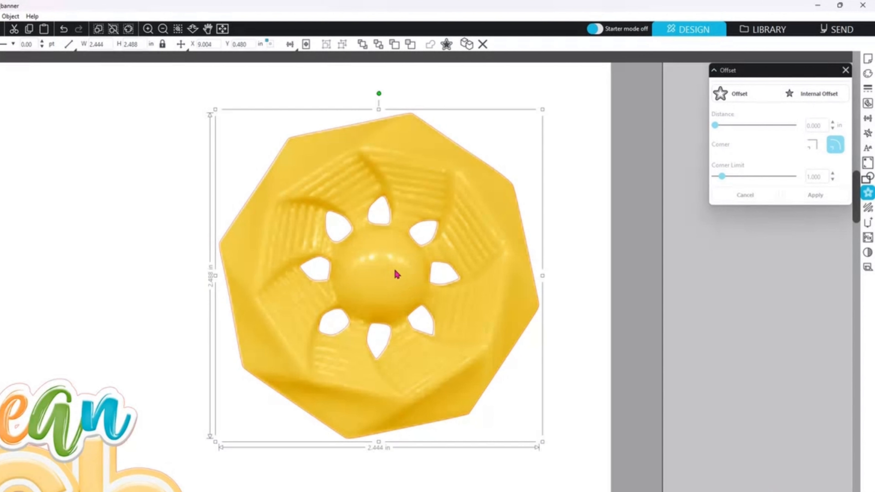
left_click(736, 103)
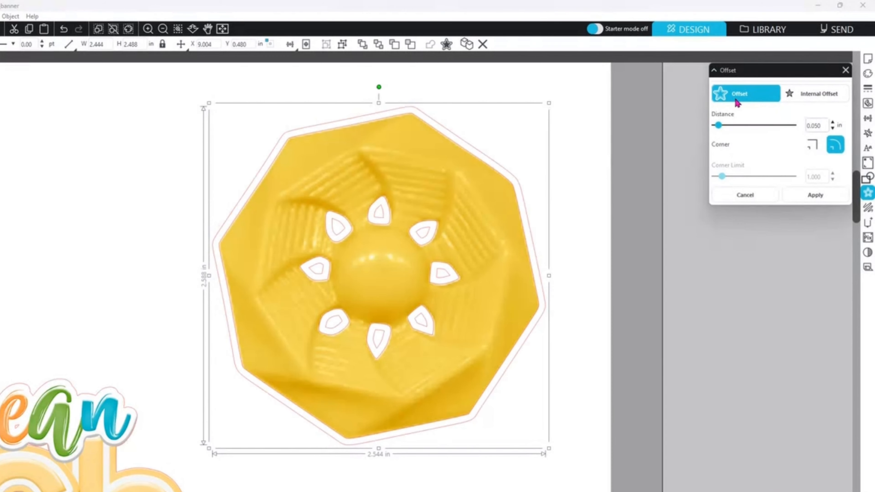
left_click(820, 195)
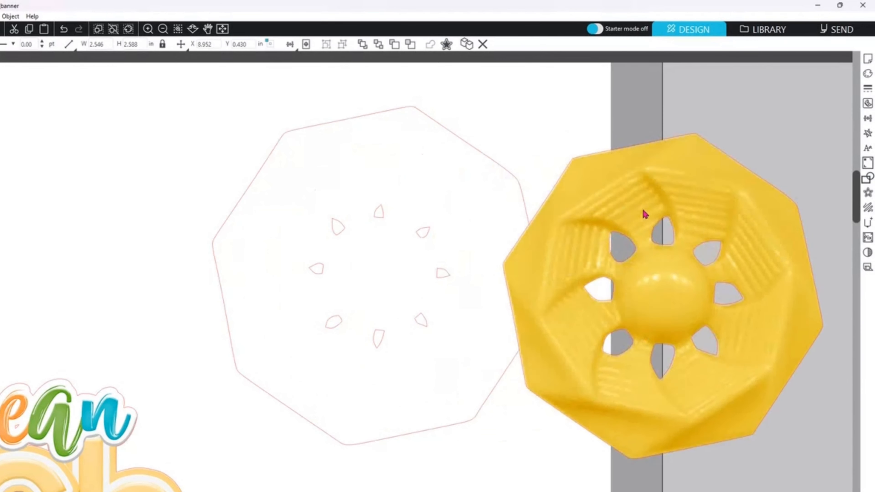
Move the yellow button image and its offset outline apart so that they sit side by side.
left_click_drag(645, 215, 684, 209)
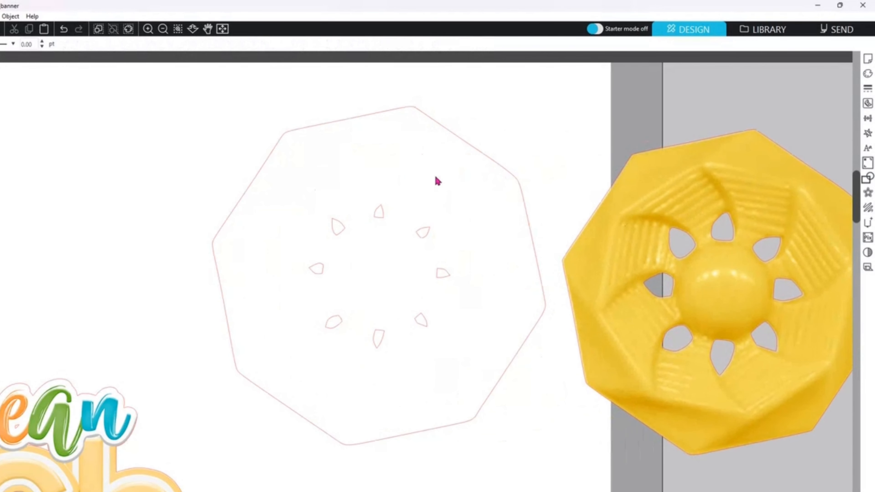
left_click_drag(490, 162, 424, 161)
left_click_drag(656, 208, 580, 197)
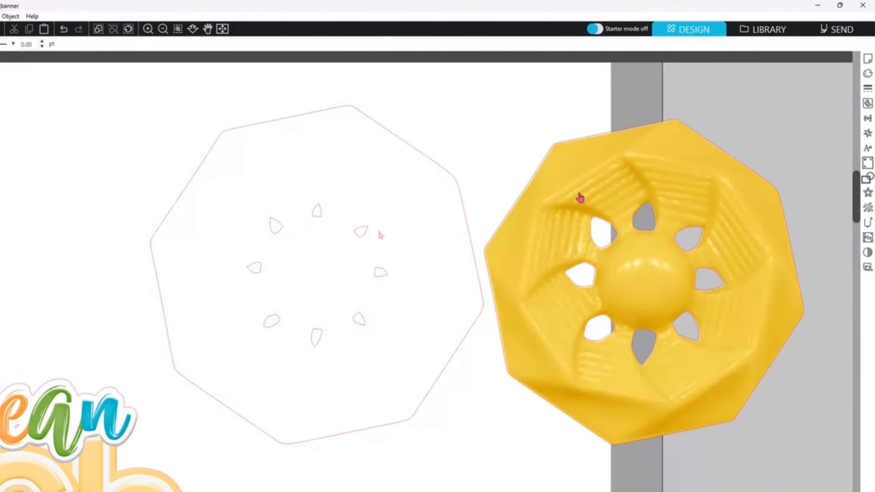
Release the offset's compound path and delete its small inner shapes, keeping only the outer outline.
right_click(367, 234)
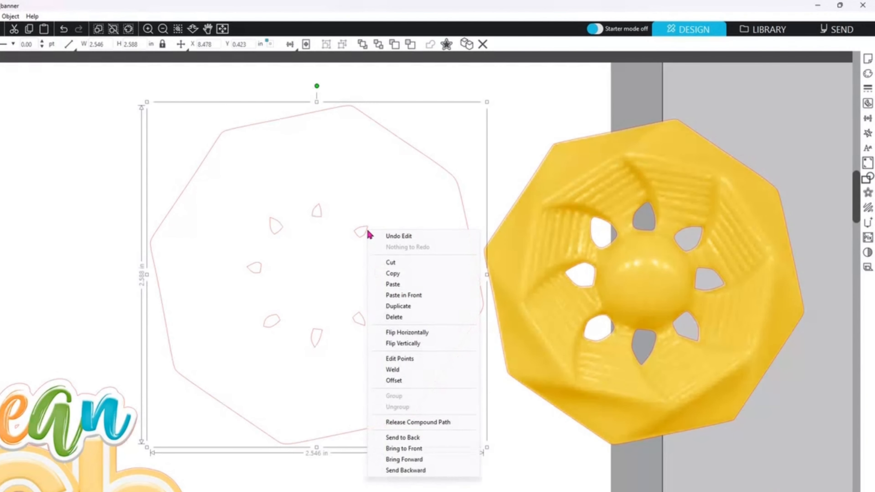
left_click(437, 427)
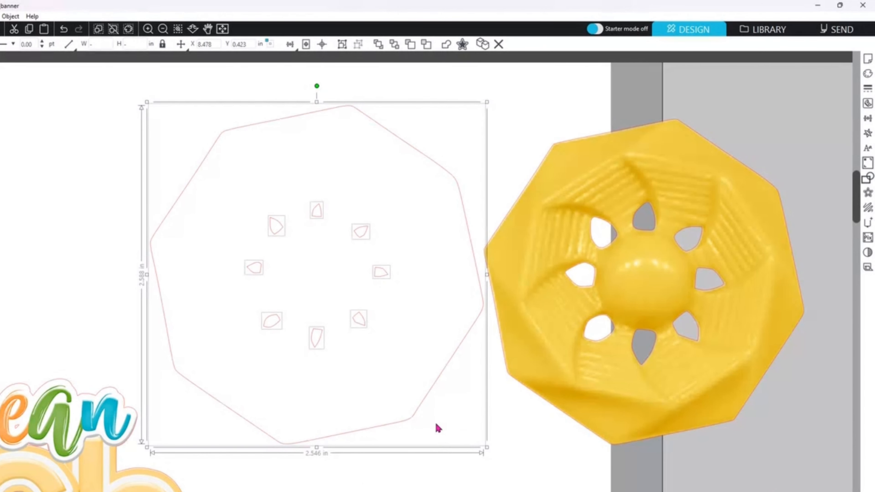
left_click(414, 419, "shift")
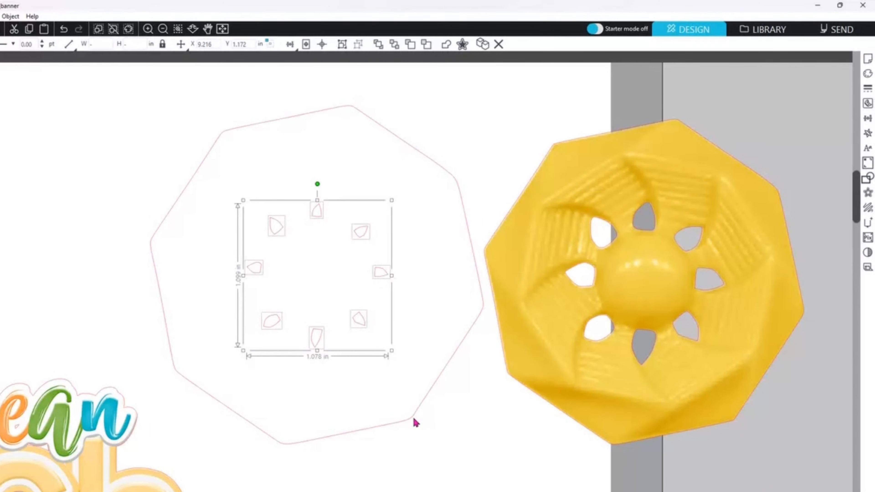
key("Delete")
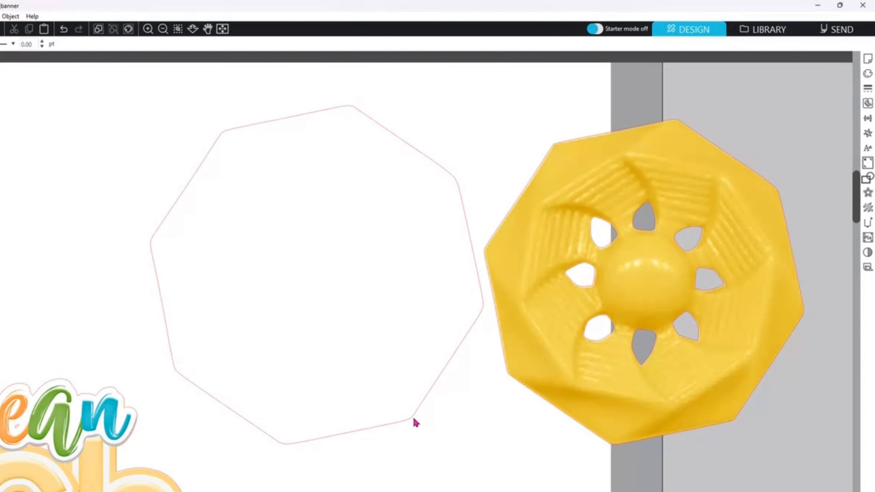
Center-align the yellow button image with its outer offset outline.
left_click(636, 267)
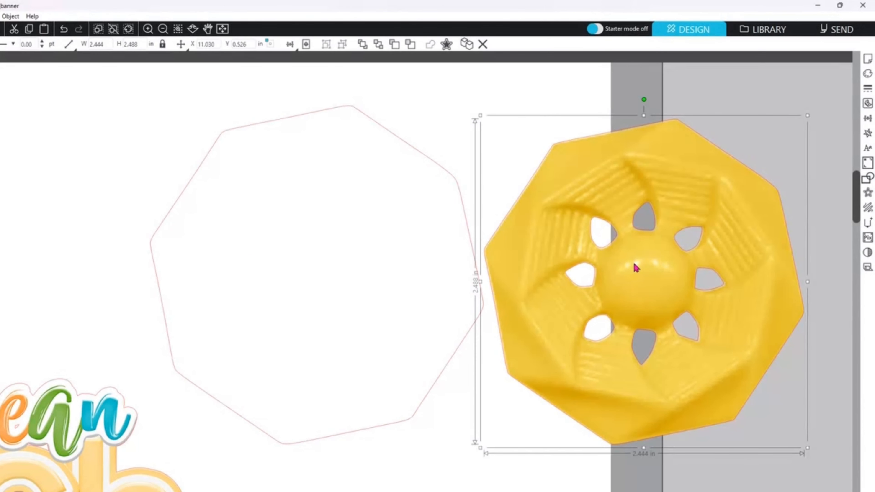
left_click(410, 147, "shift")
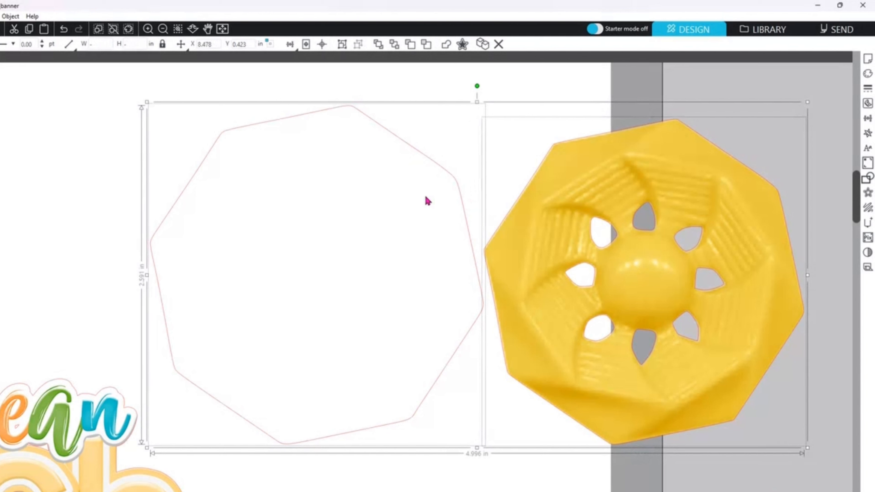
left_click(321, 44)
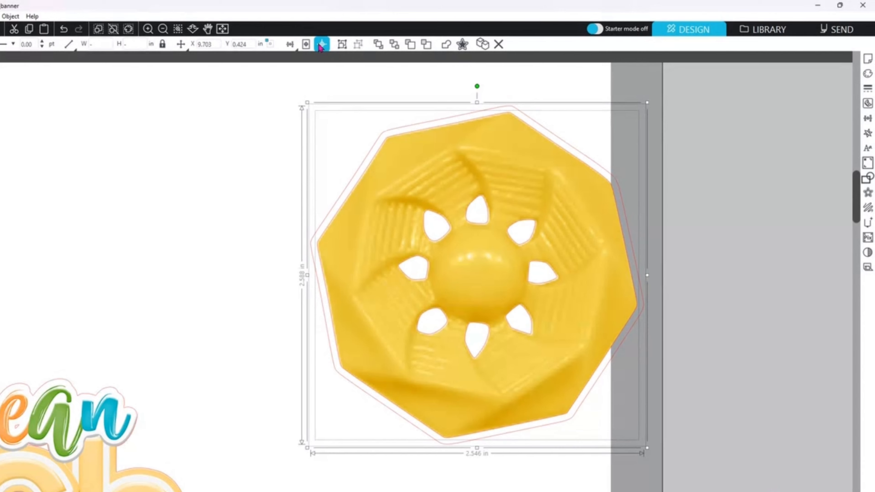
left_click(724, 167)
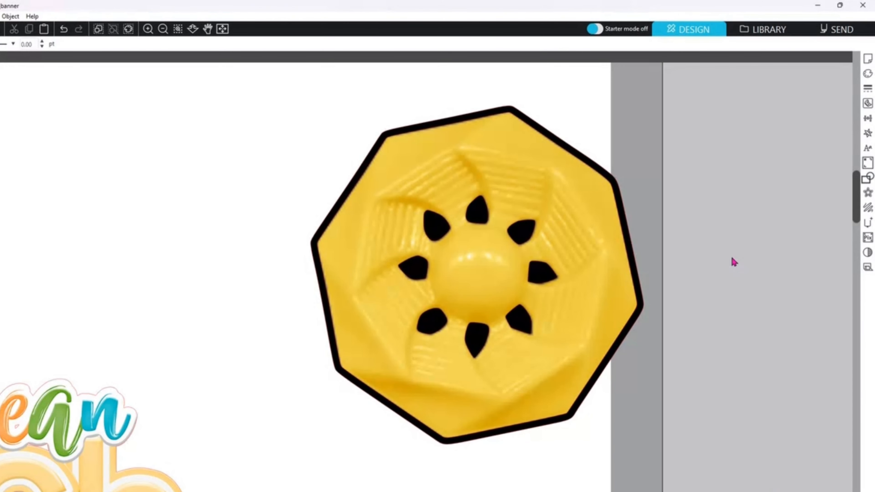
Set the yellow button image's own lines to be ignored in the cut setup.
left_click(853, 36)
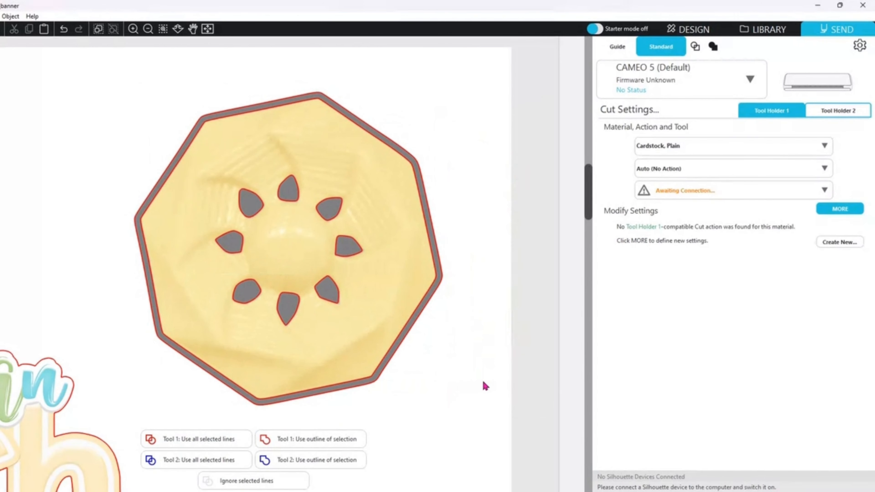
right_click(268, 262)
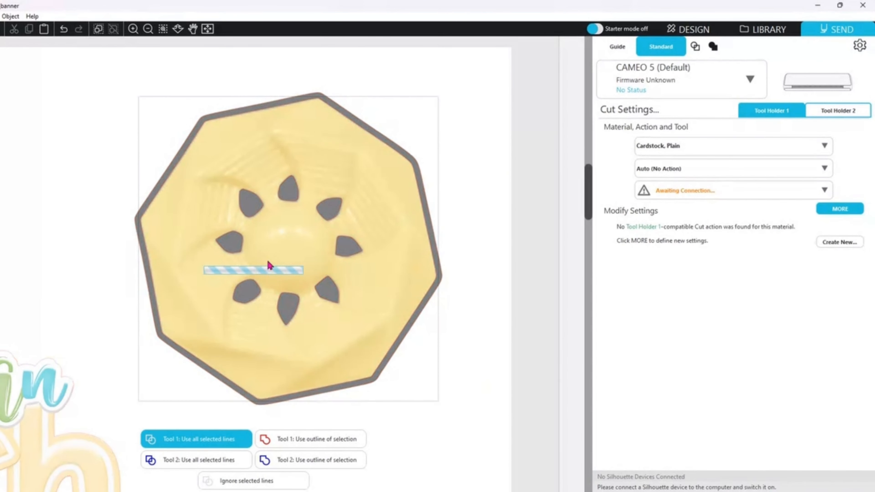
left_click(500, 236)
left_click(320, 234)
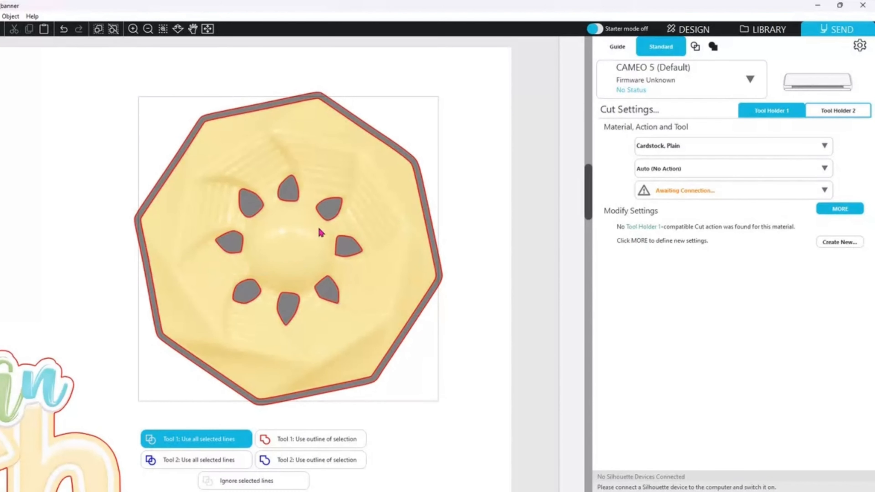
left_click(299, 479)
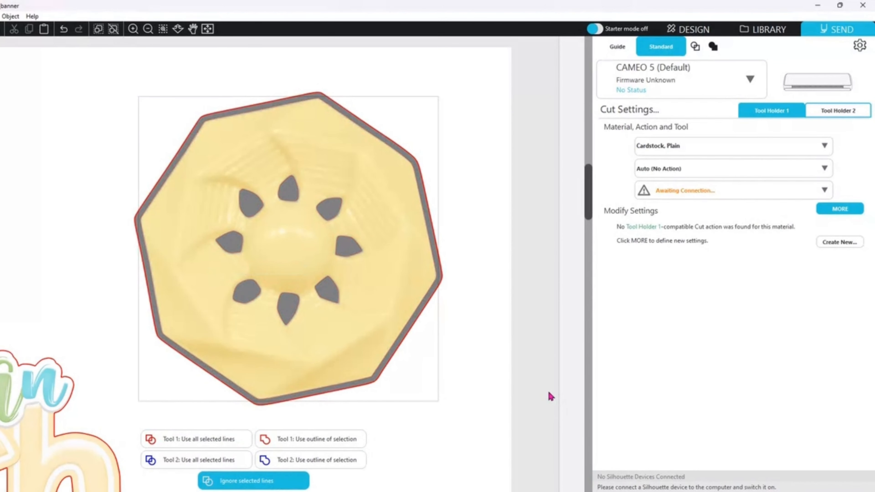
left_click(508, 367)
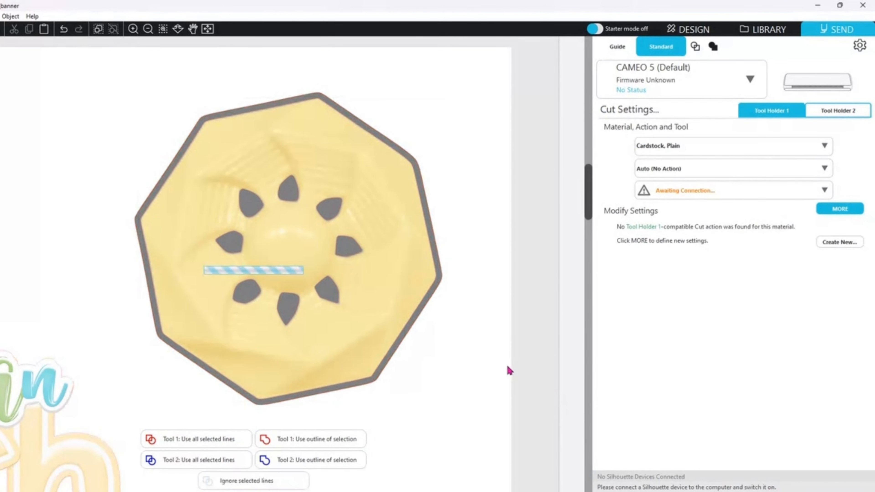
Return to the design and set the fill of the yellow button's offset outline to transparent.
left_click(271, 199)
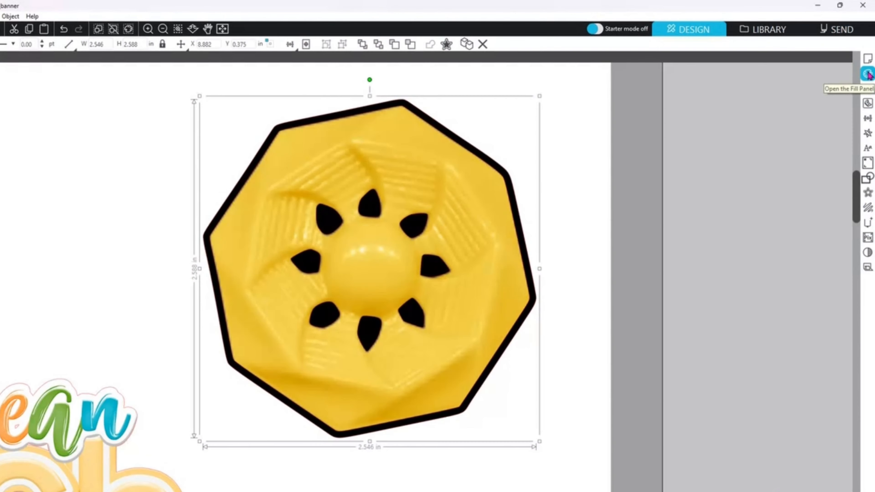
left_click(868, 74)
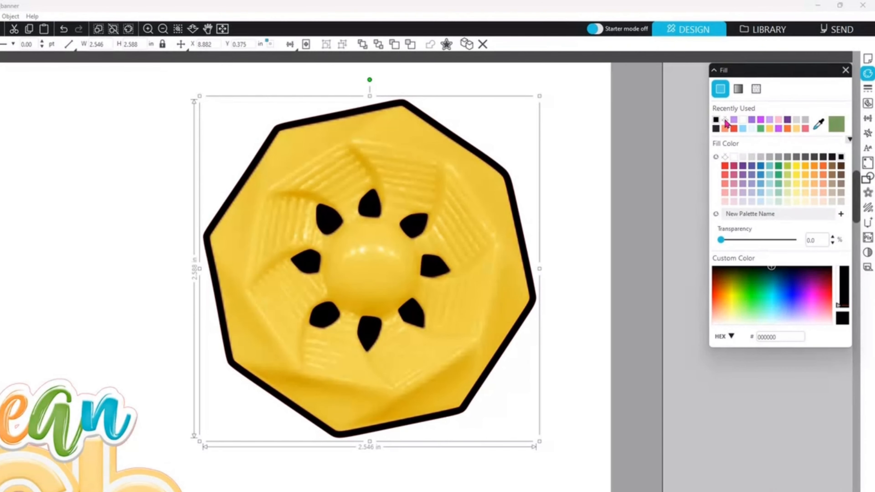
left_click(717, 120)
left_click(590, 409)
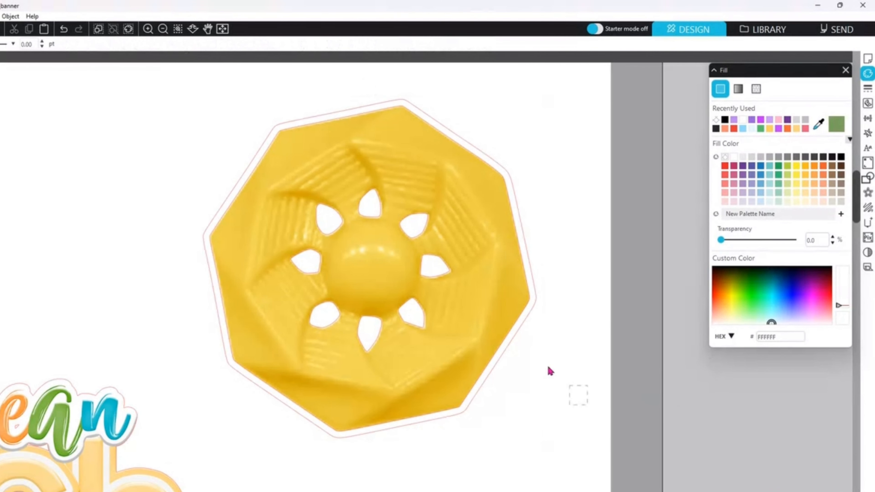
Group the yellow button image with its offset outline and close the fill settings.
left_click(409, 247)
right_click(410, 246)
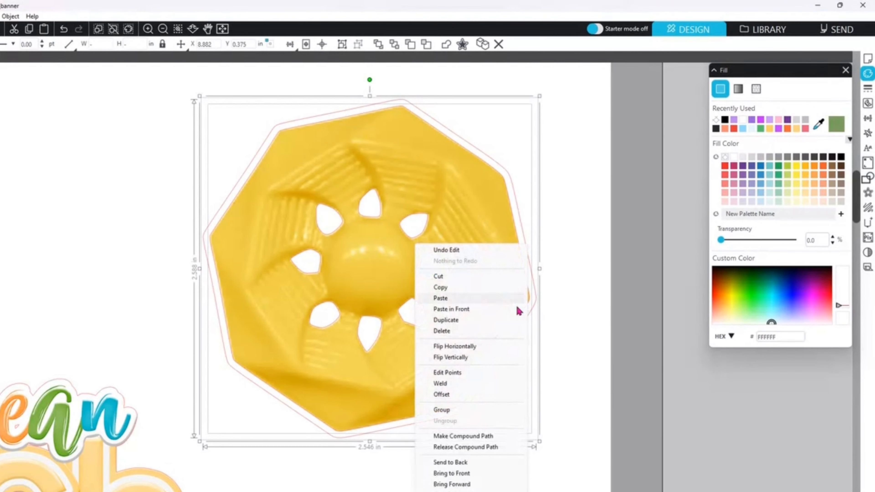
left_click(446, 411)
left_click(580, 399)
left_click(846, 71)
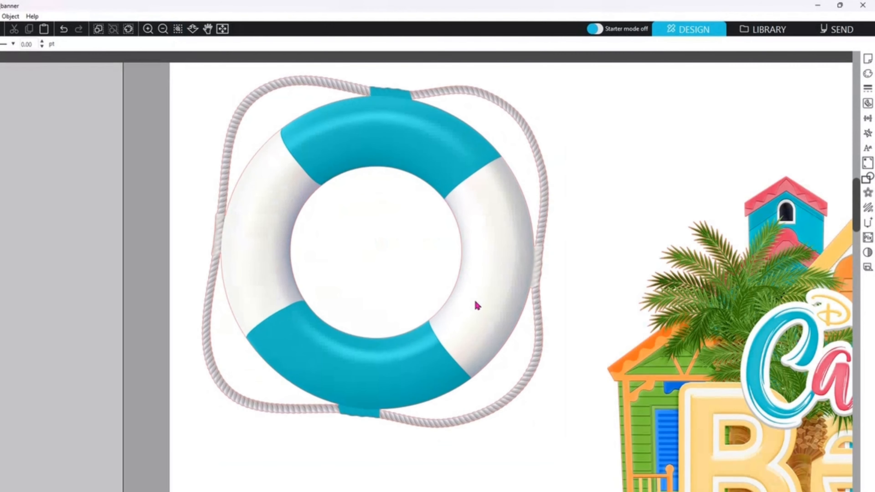
Add a 0.050 in offset with rounded corners around the life ring image.
left_click(475, 305)
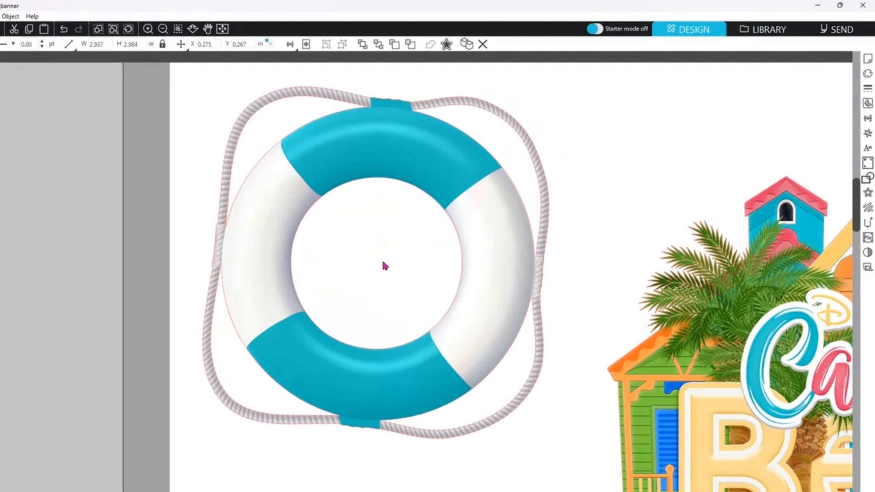
left_click(458, 460)
scroll(456, 276, "right", 3)
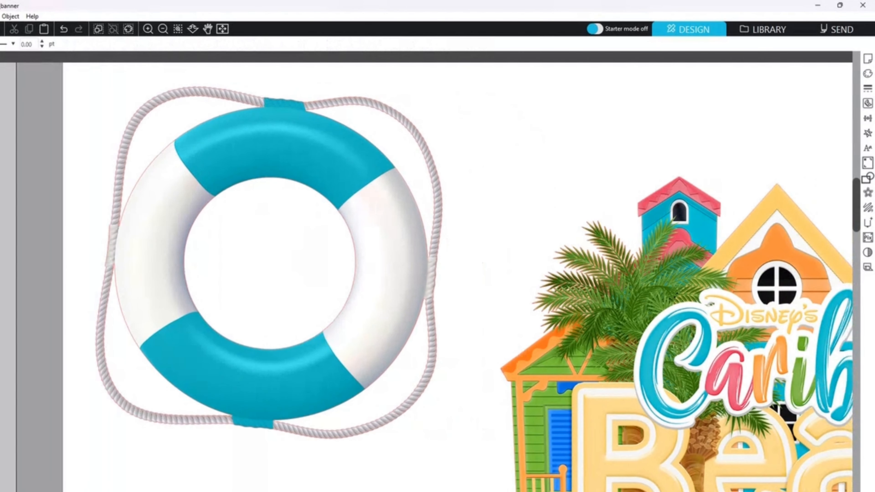
left_click_drag(260, 376, 256, 393)
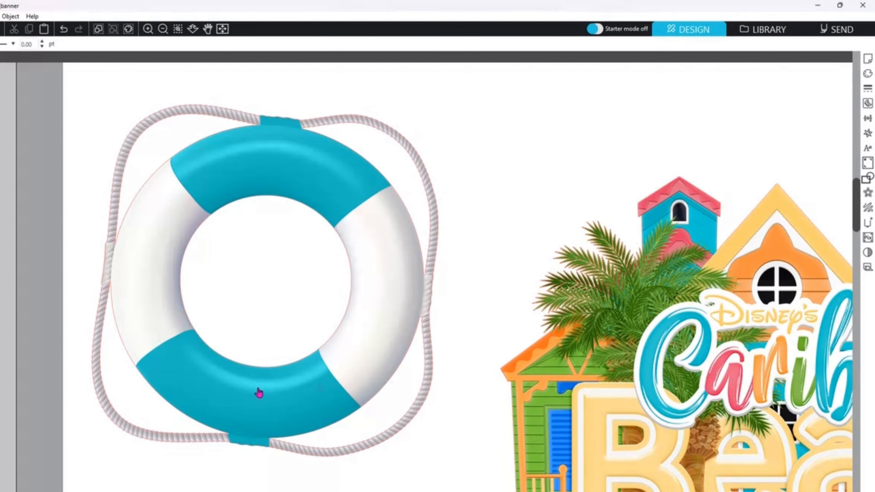
left_click(320, 387)
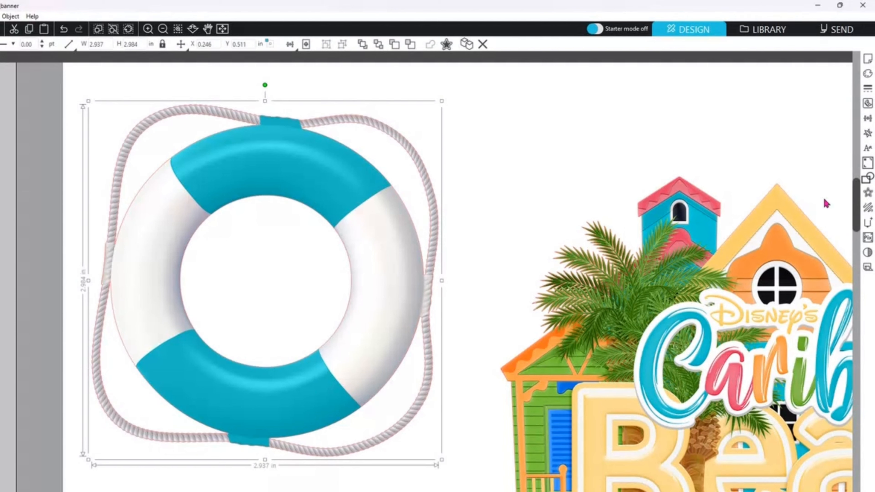
left_click(869, 194)
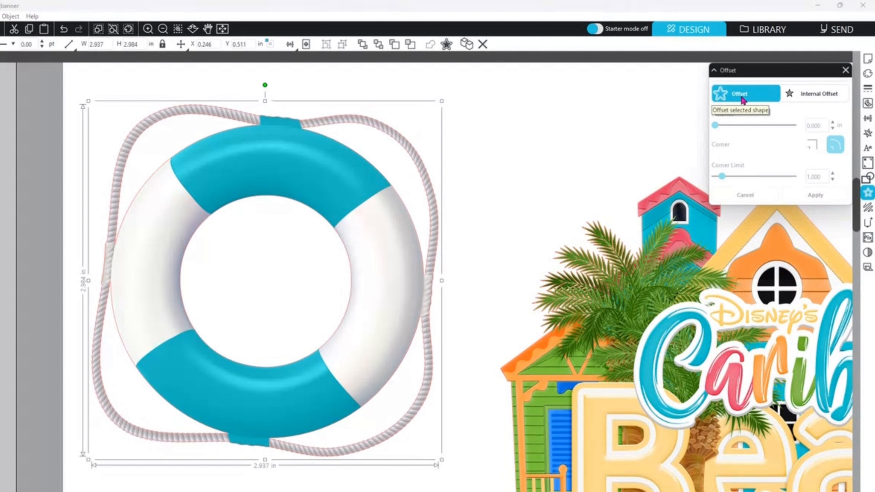
left_click(742, 98)
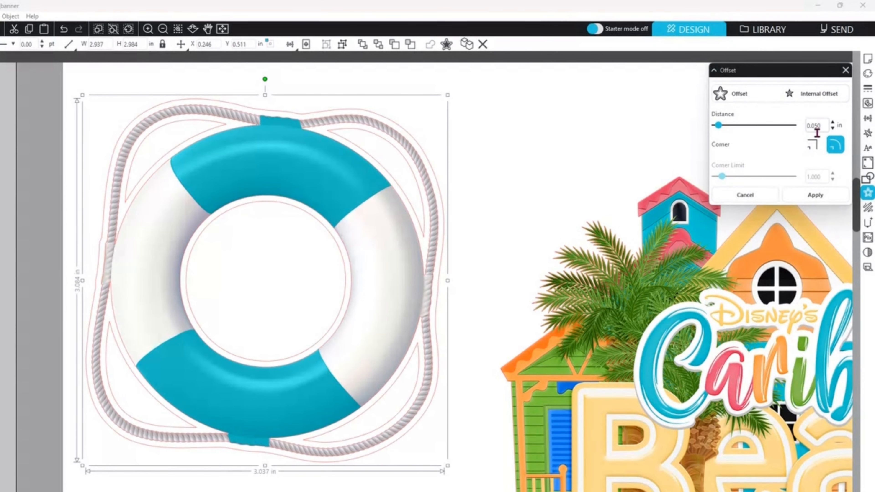
left_click(831, 200)
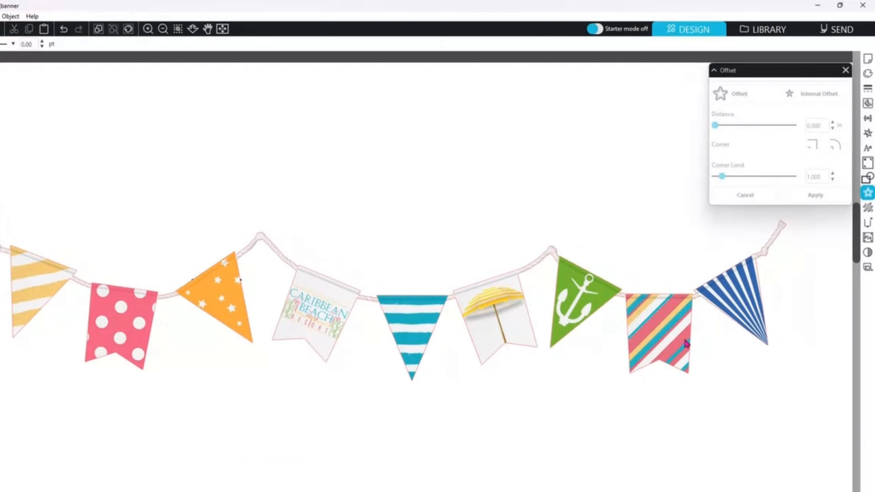
Create an outer offset around the pennant bunting image.
left_click(683, 345)
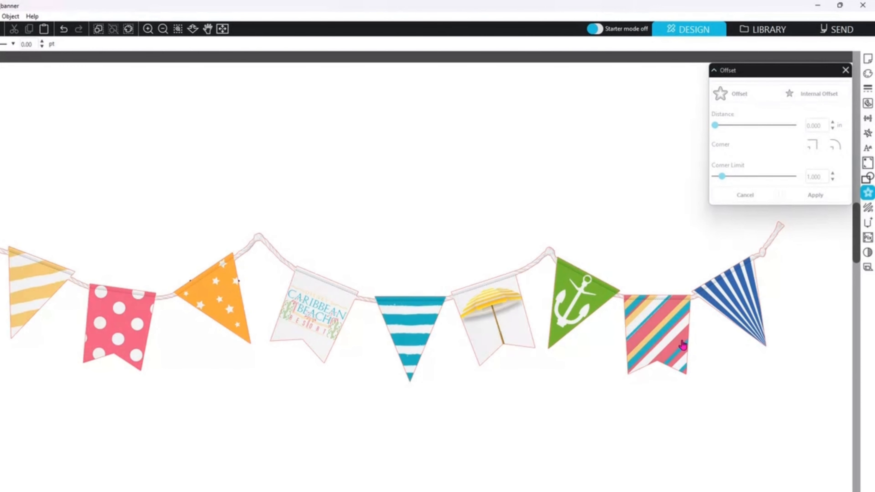
left_click(665, 337)
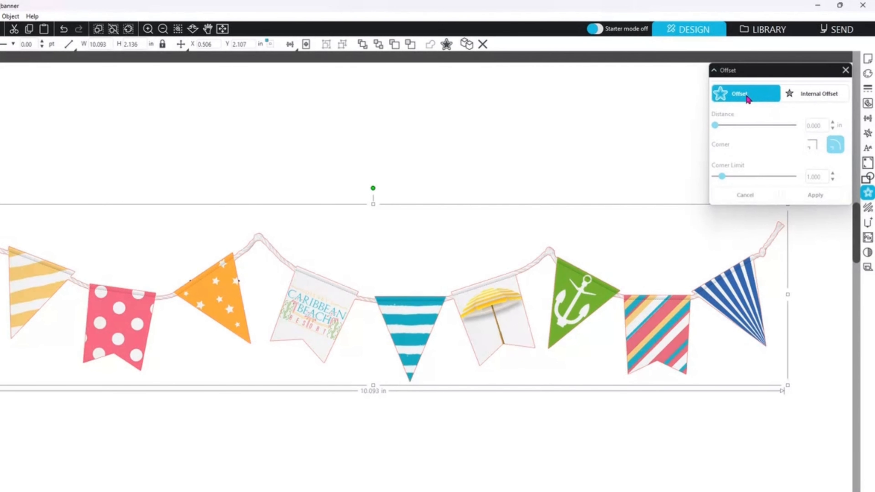
left_click(747, 99)
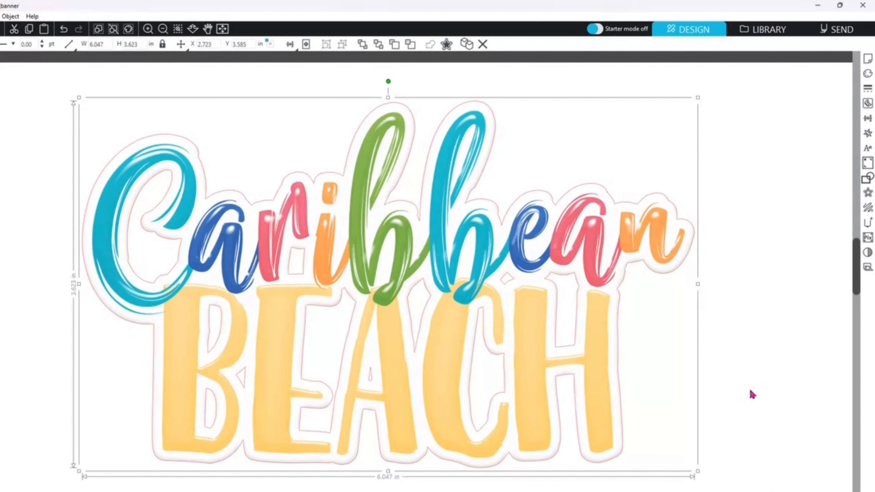
Add a 0.050 in offset with rounded corners around the Caribbean Beach title image.
left_click(867, 192)
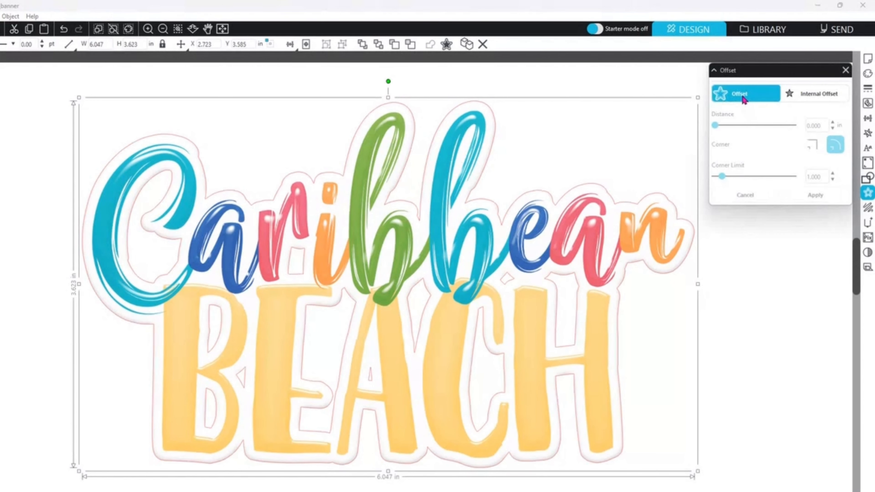
left_click(744, 98)
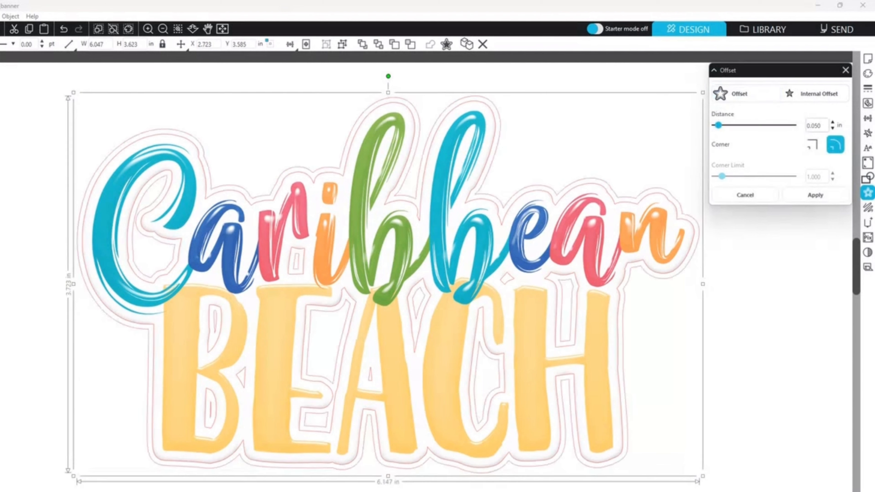
left_click(846, 71)
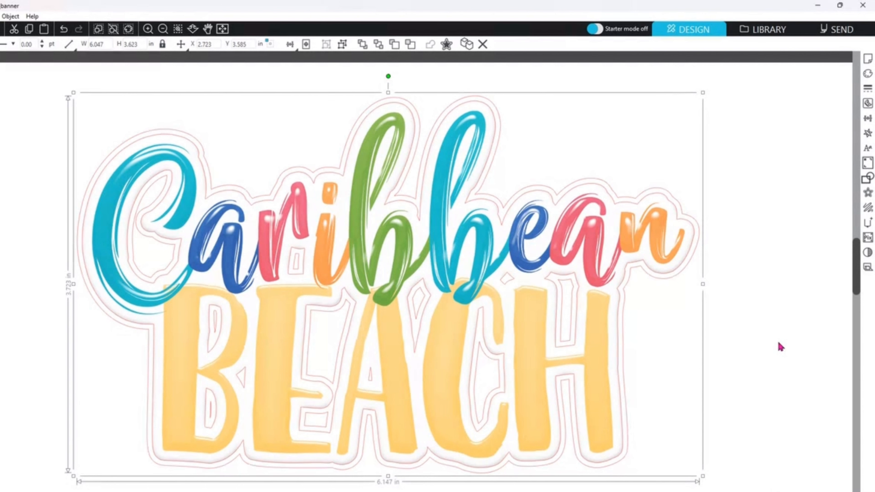
left_click(756, 347)
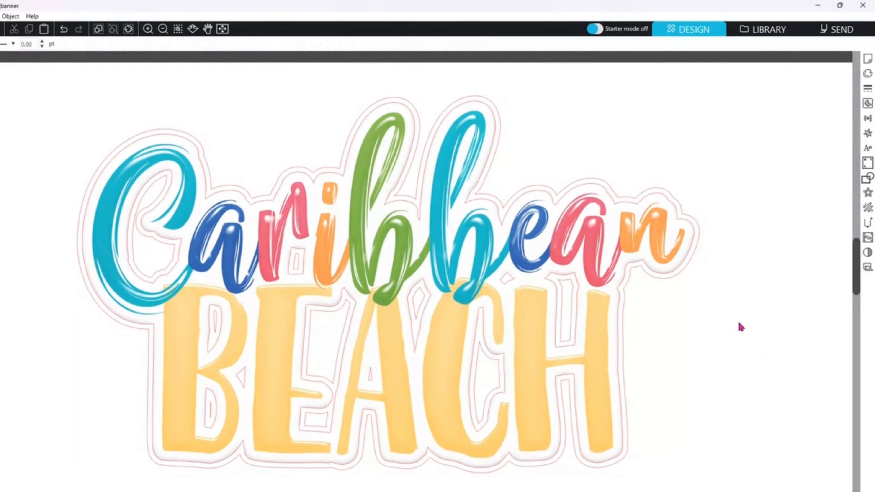
Move the Caribbean Beach title image sideways off its offset outline.
left_click(688, 269)
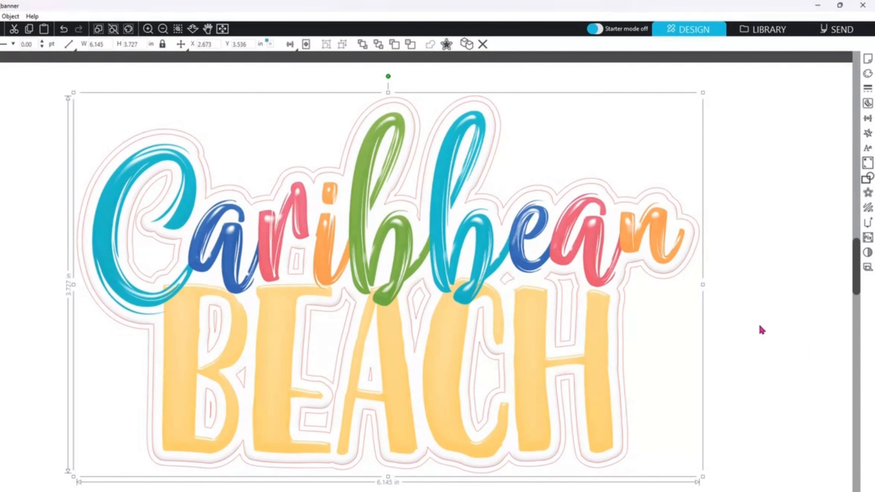
left_click(731, 317)
left_click_drag(592, 268, 401, 263)
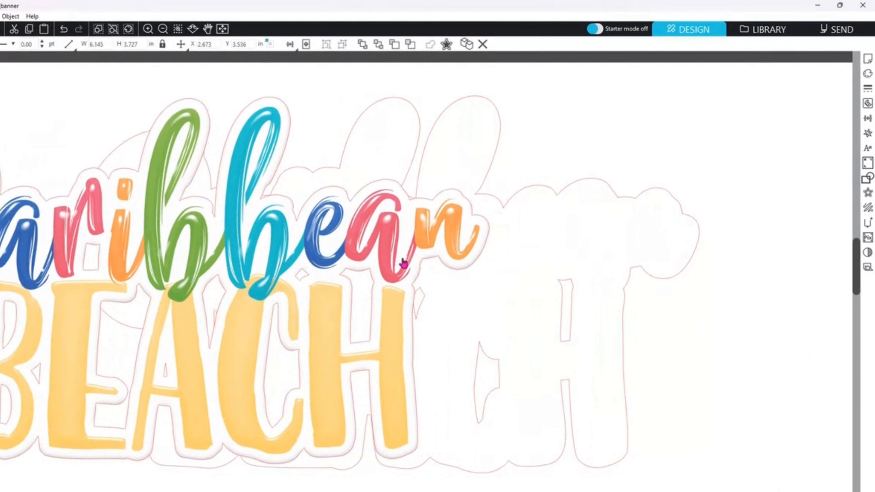
Fill the title's offset shape with the green sampled from the first letter b of the title image.
left_click(571, 343)
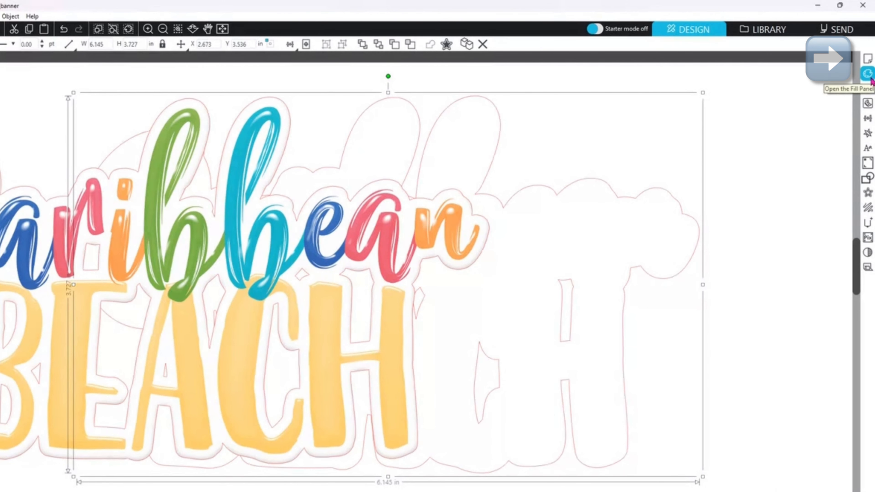
left_click(871, 79)
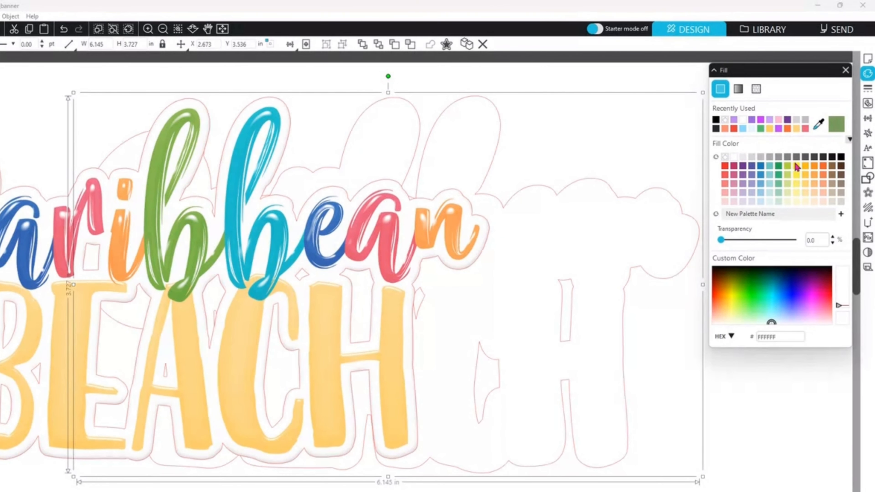
left_click(819, 125)
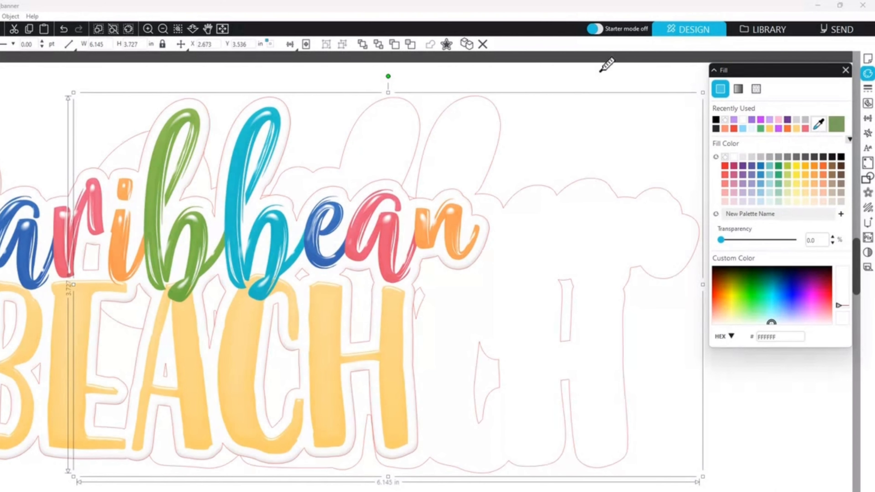
left_click(157, 189)
Select the title image together with its green offset and center-align them.
left_click(681, 463)
left_click(309, 338)
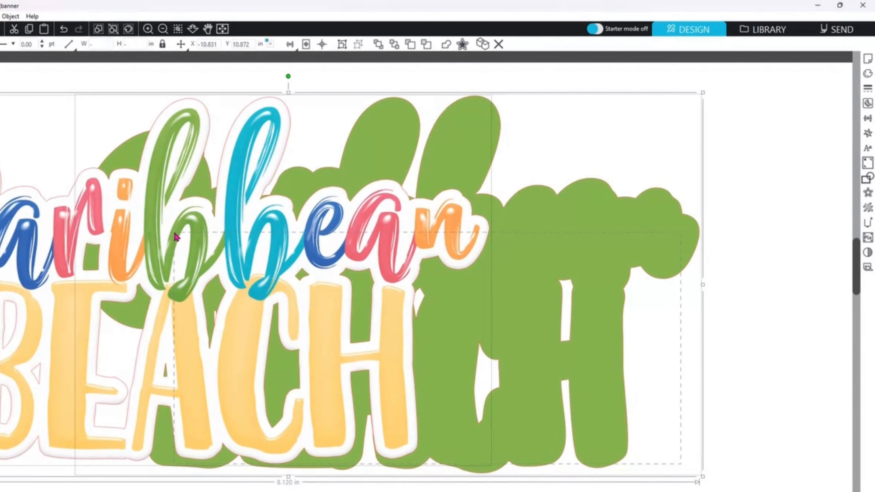
left_click(324, 46)
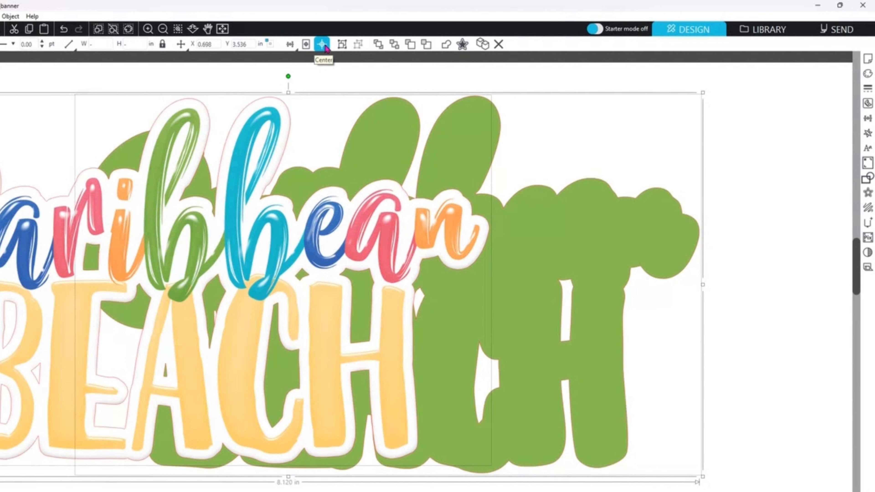
left_click(324, 45)
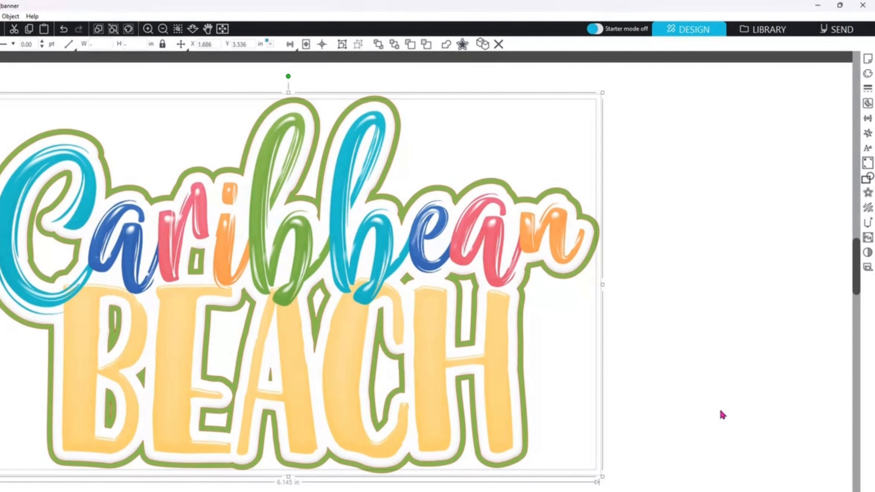
In the cut setup, set the title image's own lines to be ignored and check the cut setting of its offset.
left_click(854, 33)
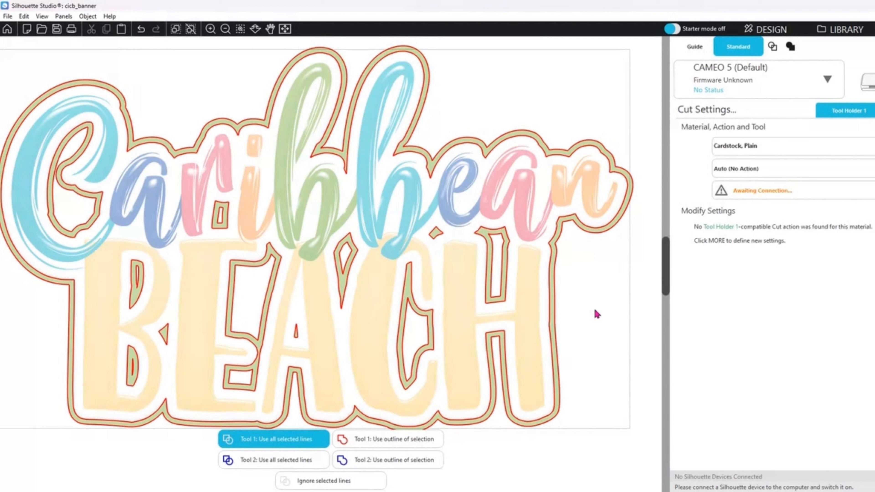
left_click(329, 327)
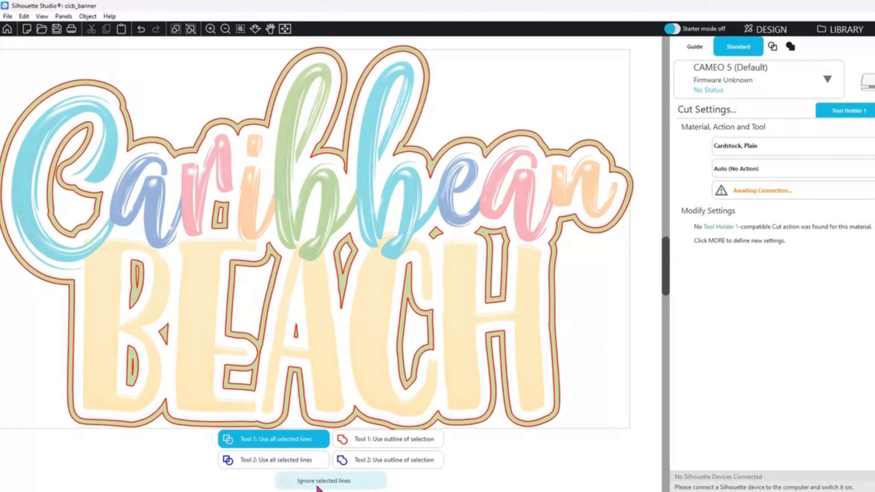
left_click(318, 482)
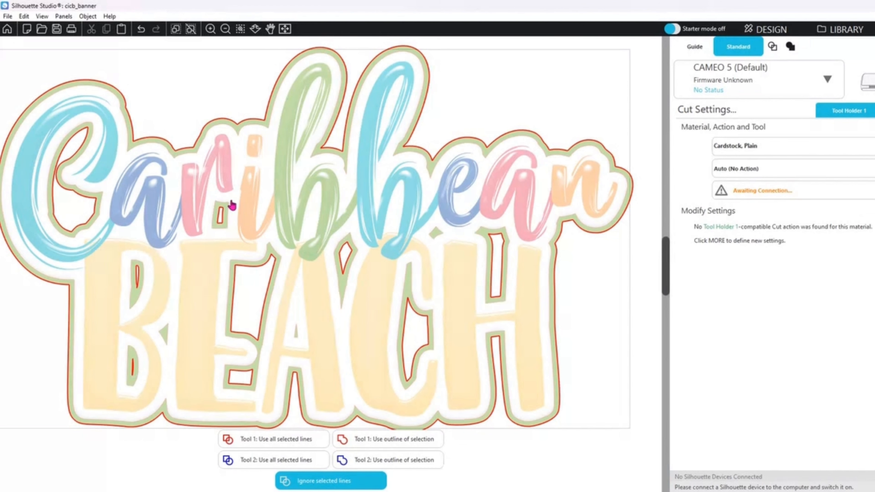
left_click(223, 226)
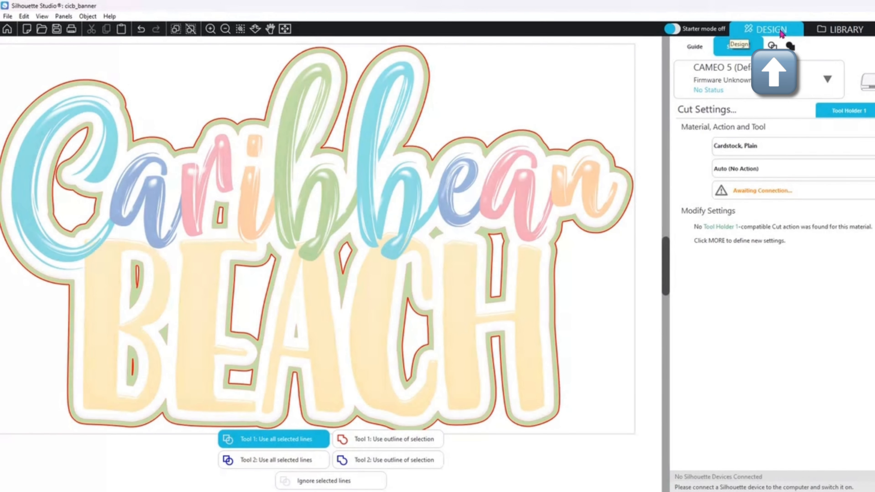
Return to the design, move the title image off its green offset, and set the offset's fill to transparent.
left_click(783, 33)
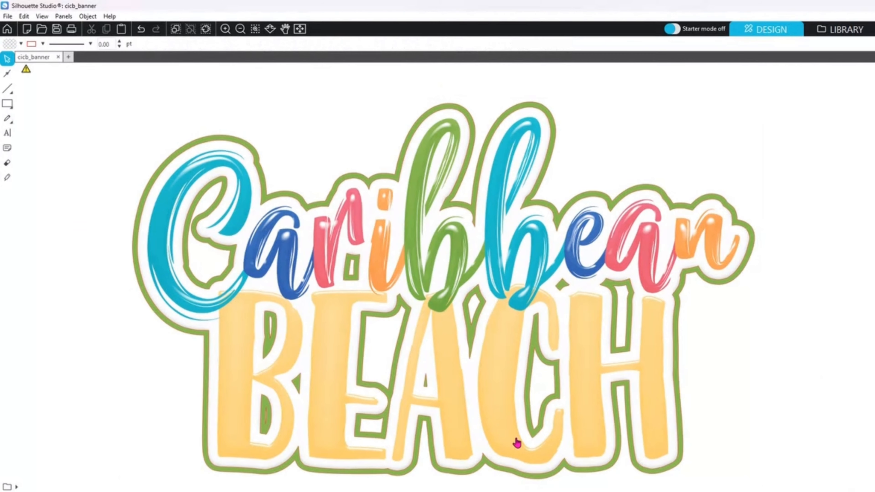
left_click_drag(517, 443, 248, 404)
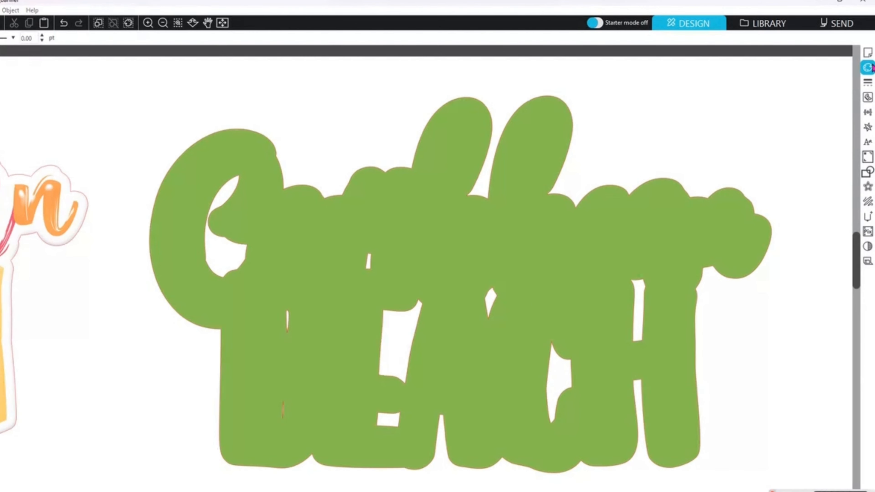
left_click(868, 68)
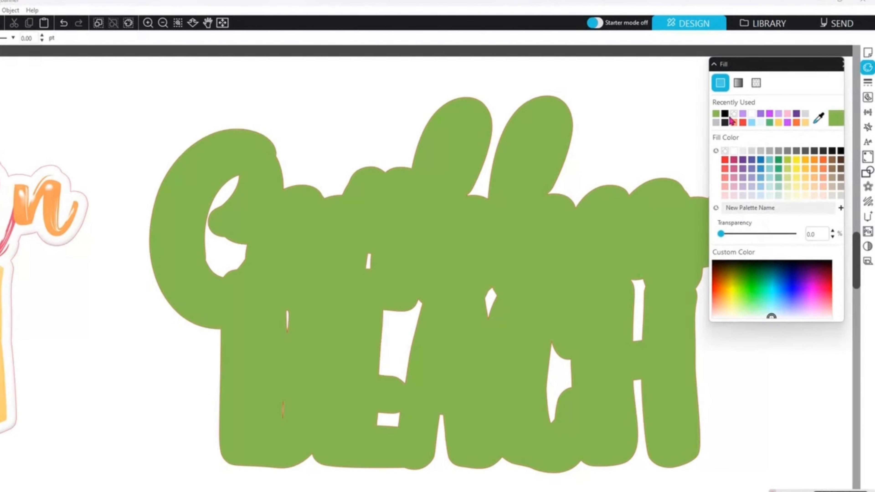
left_click(608, 233)
left_click(734, 196)
left_click(820, 397)
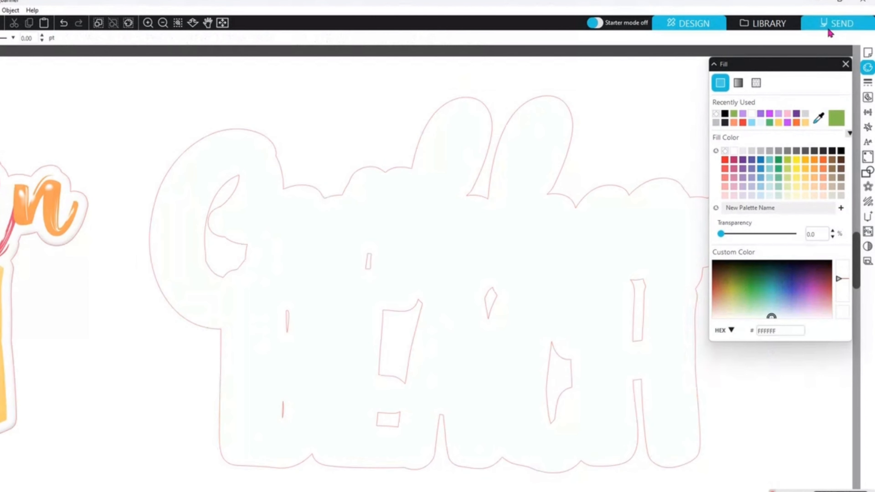
left_click(846, 64)
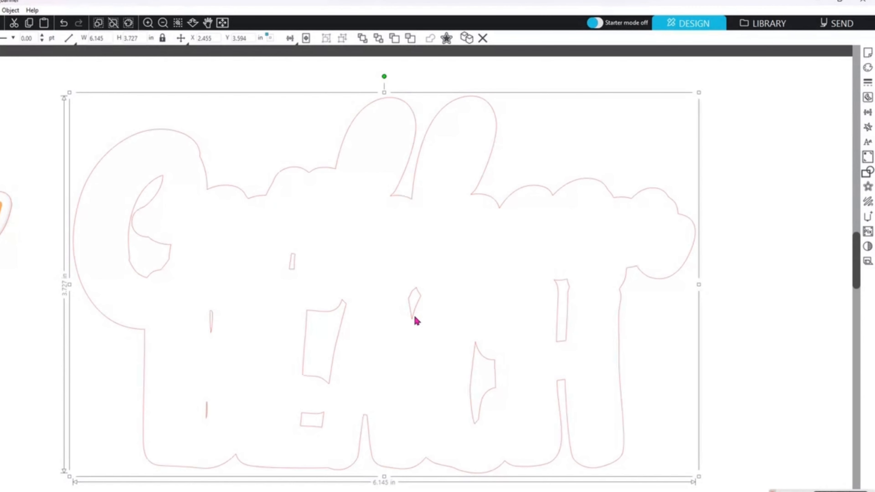
Release the compound path of the title's offset outline and deselect the separated shapes.
right_click(417, 321)
left_click(448, 261)
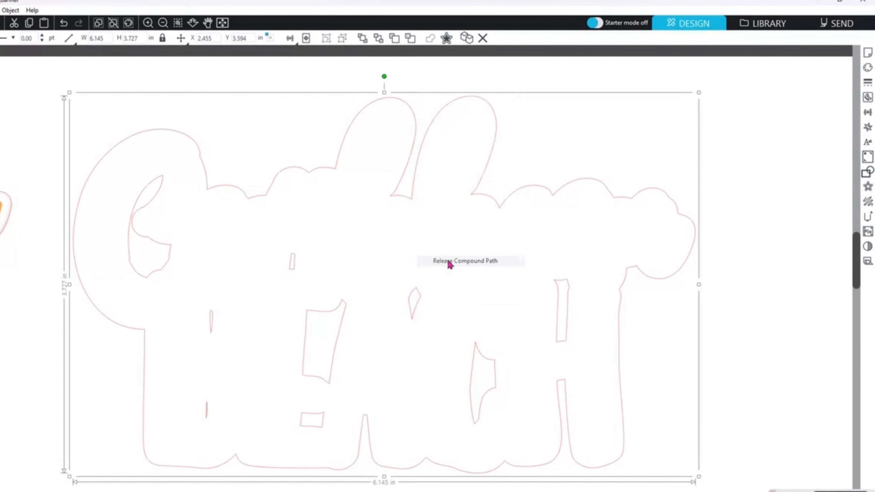
left_click(764, 377)
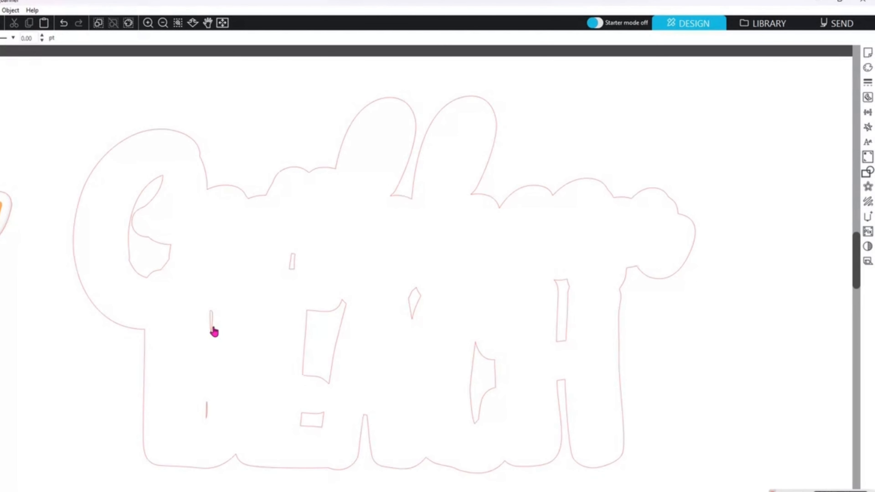
Delete the two thin slivers inside the letter B from the title's released offset outline.
left_click(213, 333)
key("Delete")
left_click(207, 412)
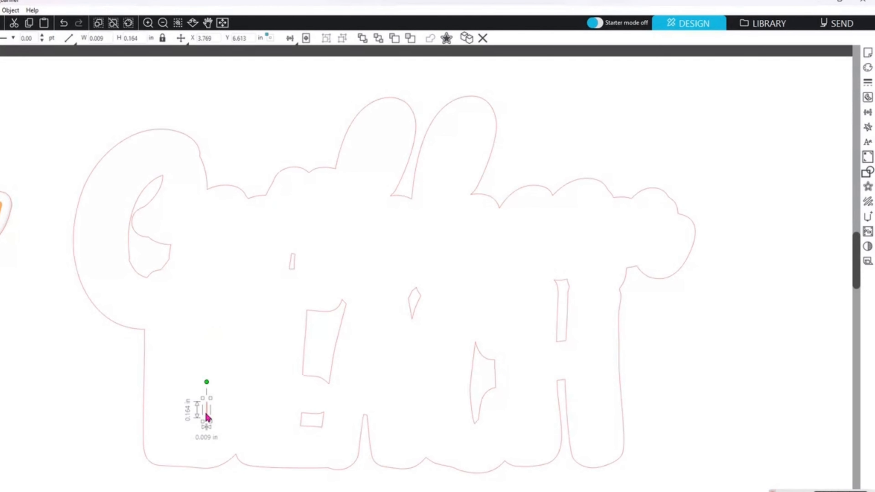
key("Delete")
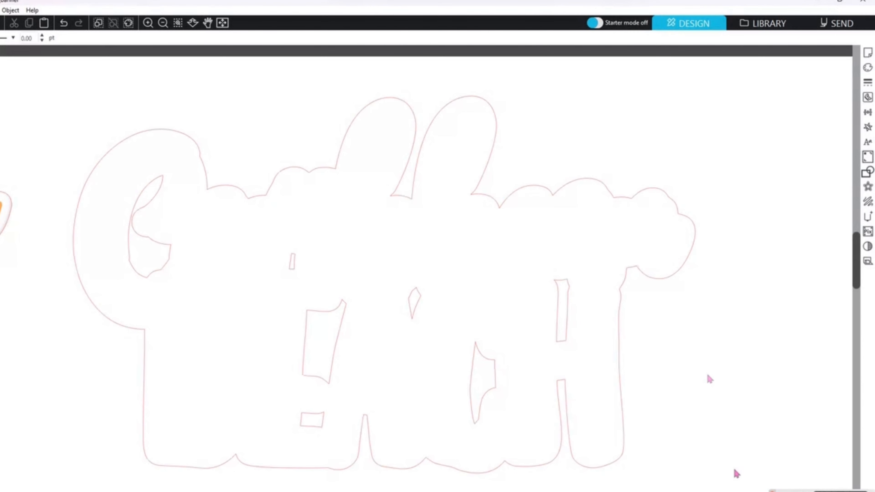
Select all remaining shapes of the title's offset outline and make them a compound path.
left_click_drag(736, 470, 70, 105)
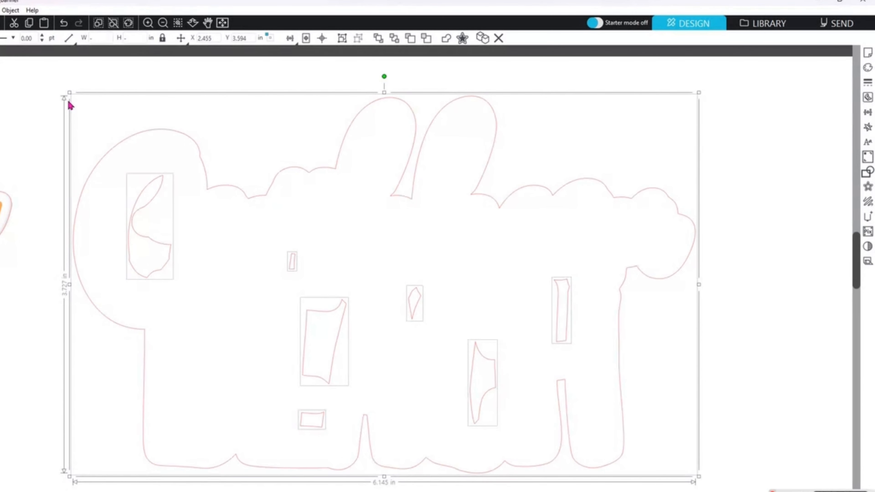
right_click(163, 187)
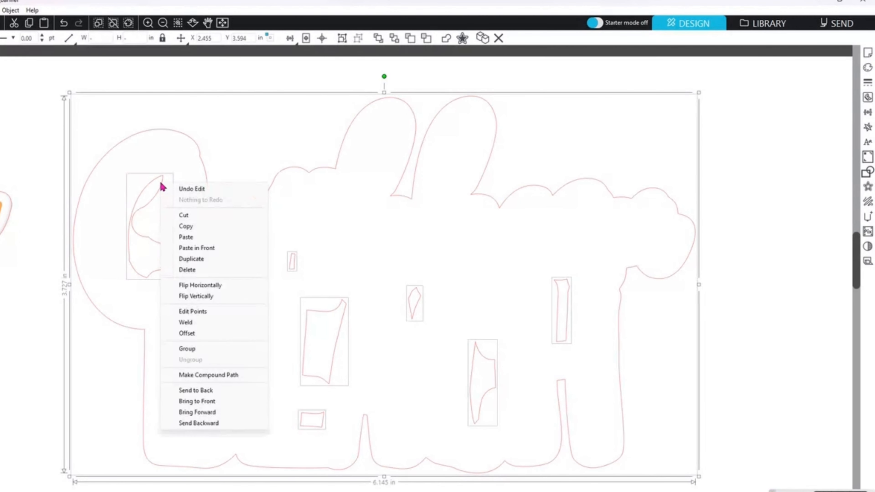
left_click(237, 374)
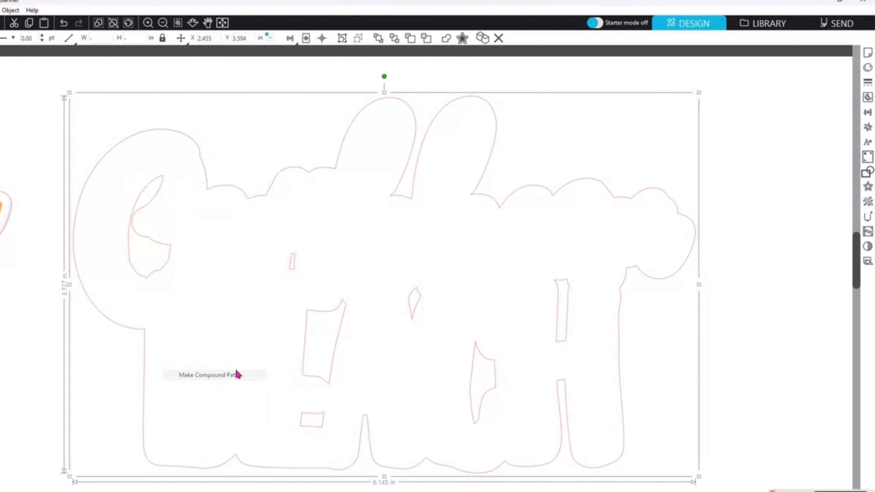
Fill the title's offset with green 89BC52, center-align the title image on it, and check its lines in the cut setup.
left_click(868, 67)
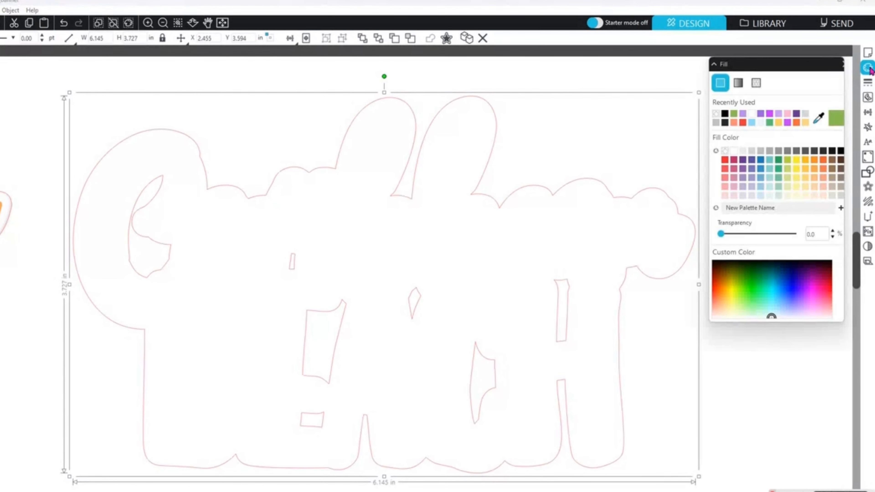
left_click(803, 133)
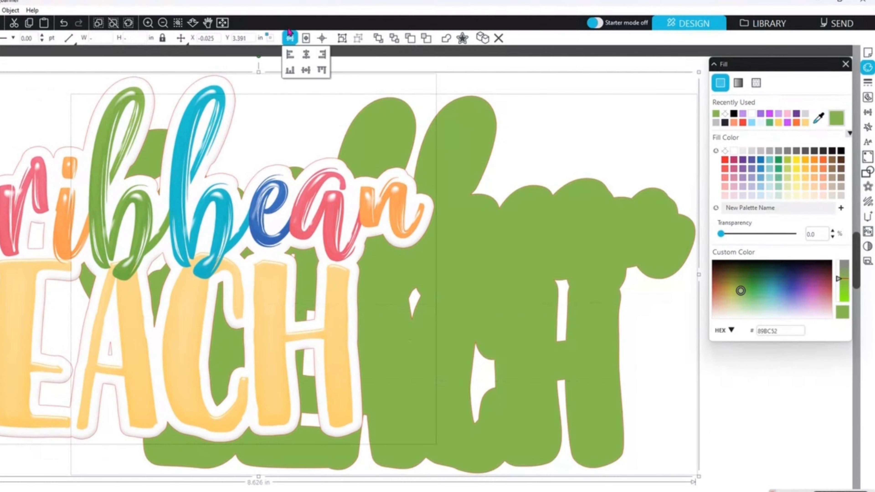
left_click(328, 45)
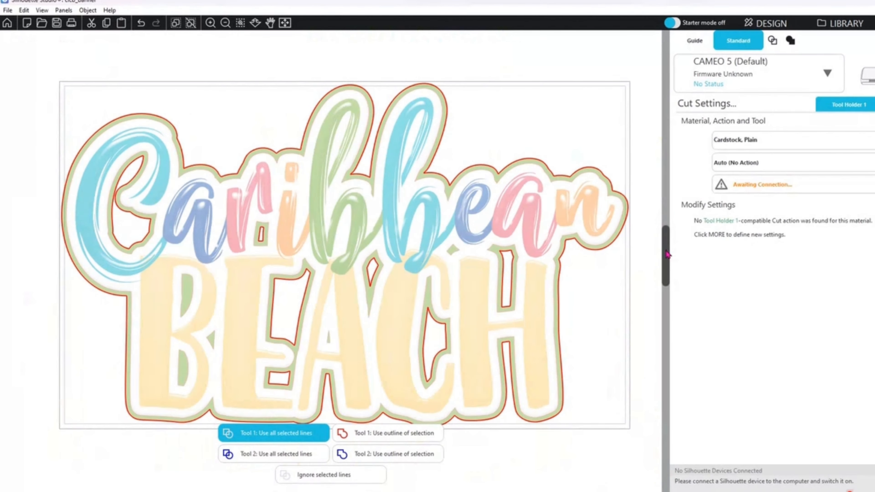
scroll(667, 254, "down", 1)
left_click(604, 442)
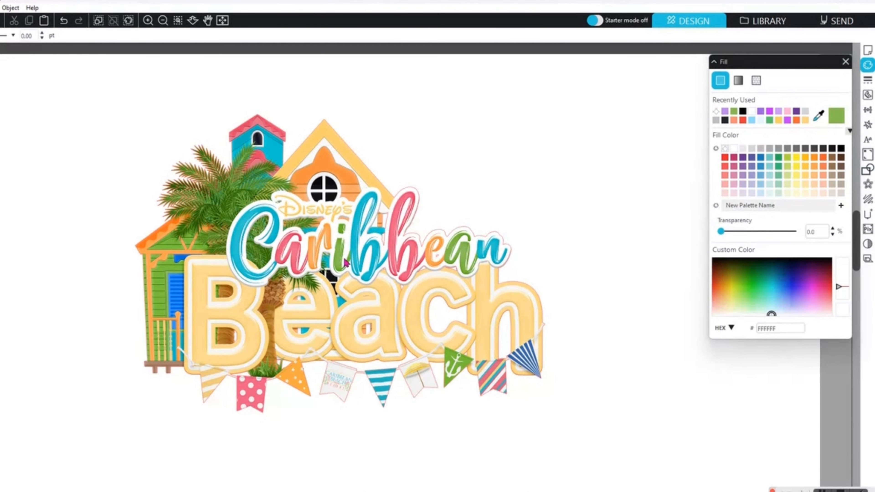
Add a 0.050 in rounded offset around the beach house image and fill the offset with black.
left_click(345, 263)
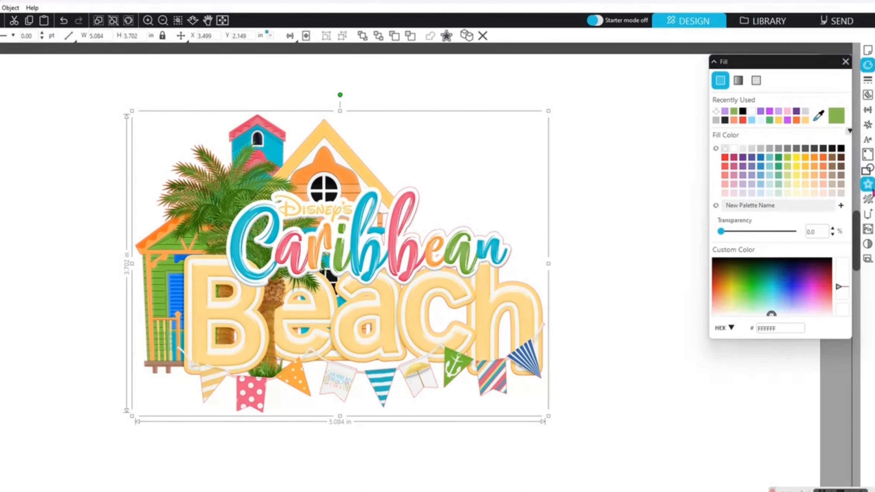
left_click(869, 187)
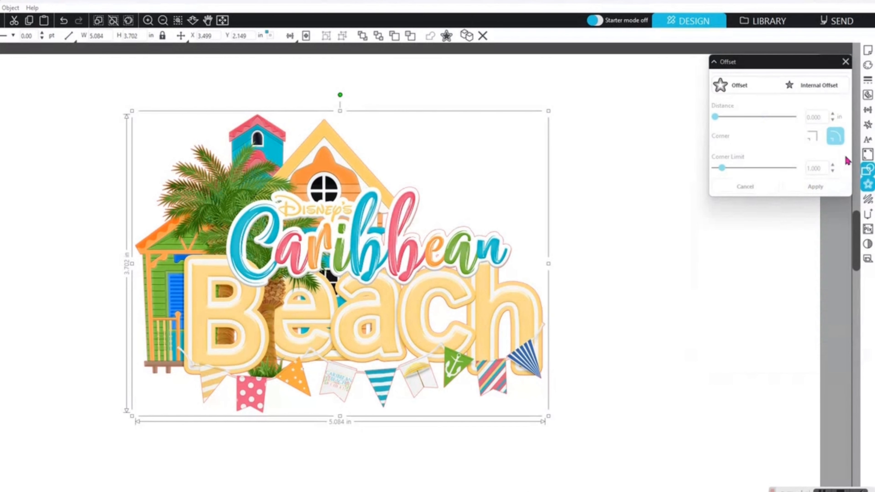
left_click(751, 86)
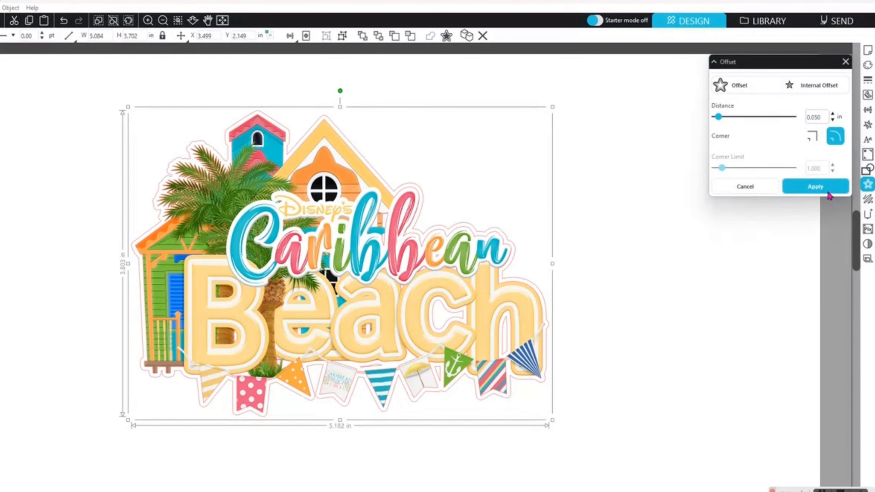
left_click(815, 186)
left_click(570, 392)
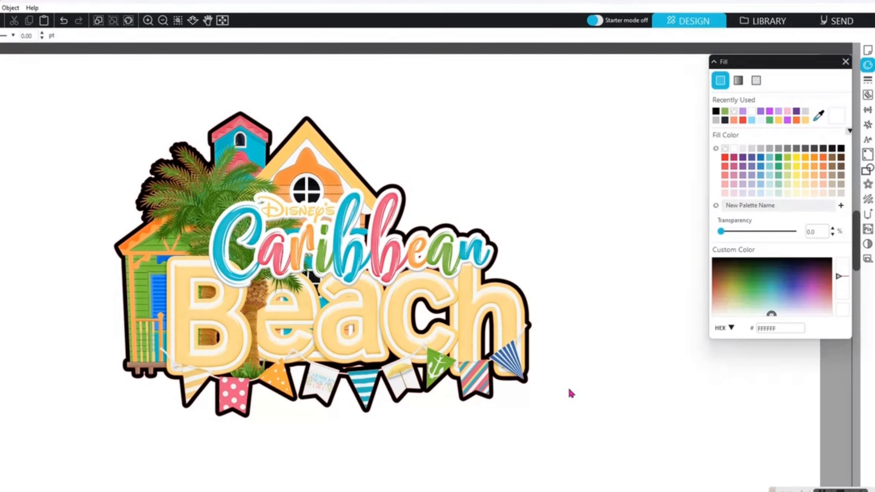
In the cut setup, set the beach house image's own lines to be ignored and inspect its black offset's cut lines.
left_click(847, 29)
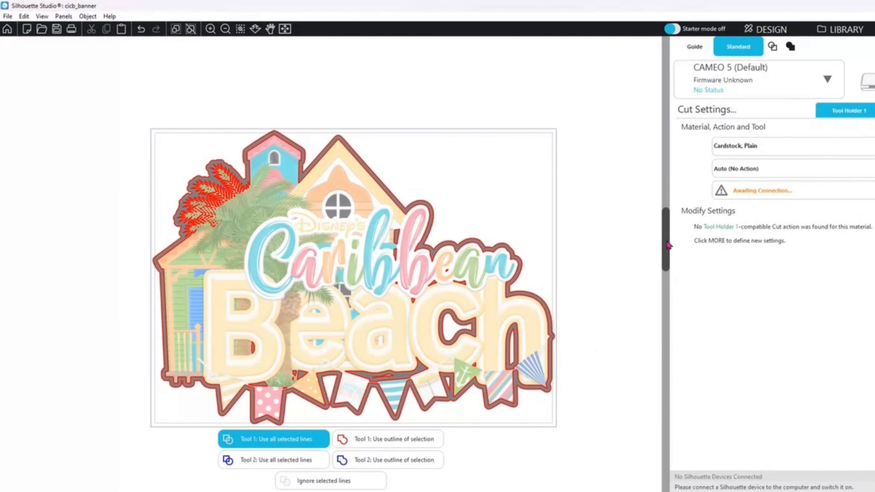
scroll(669, 245, "down", 1)
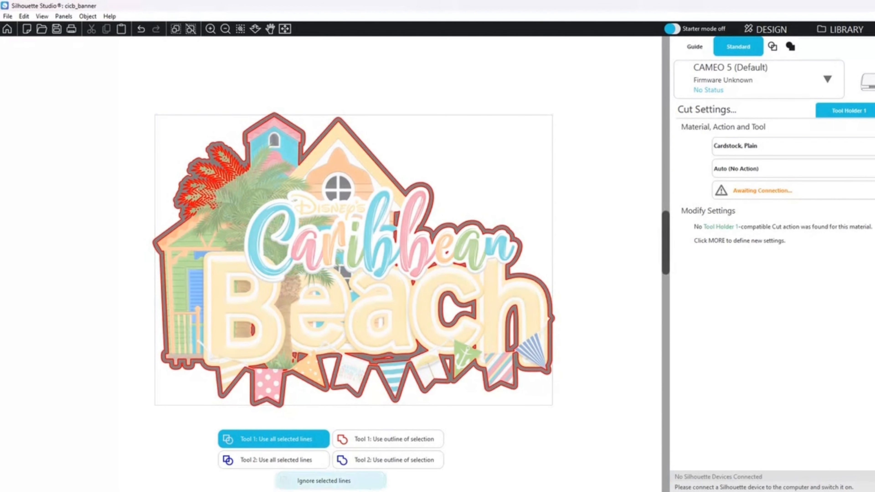
left_click(333, 483)
scroll(140, 187, "up", 4, "ctrl")
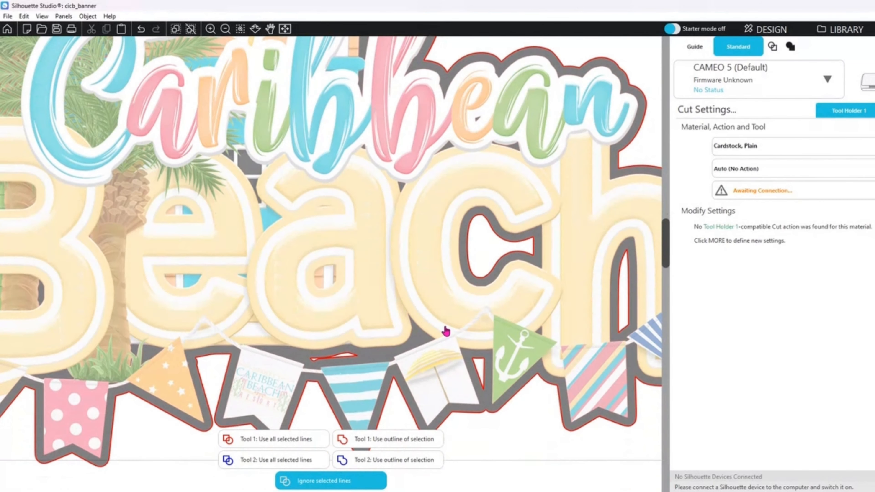
scroll(447, 332, "down", 3)
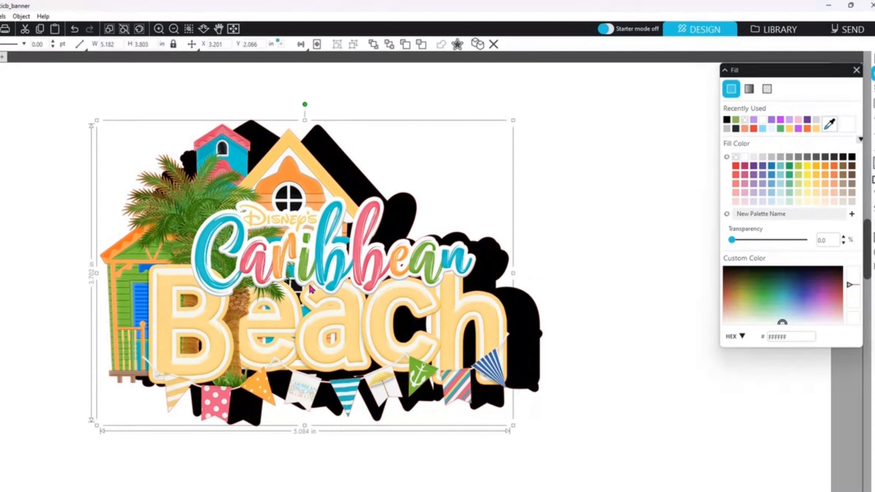
Move the beach house image off its black offset and set the offset's fill to transparent.
left_click_drag(311, 289, 21, 252)
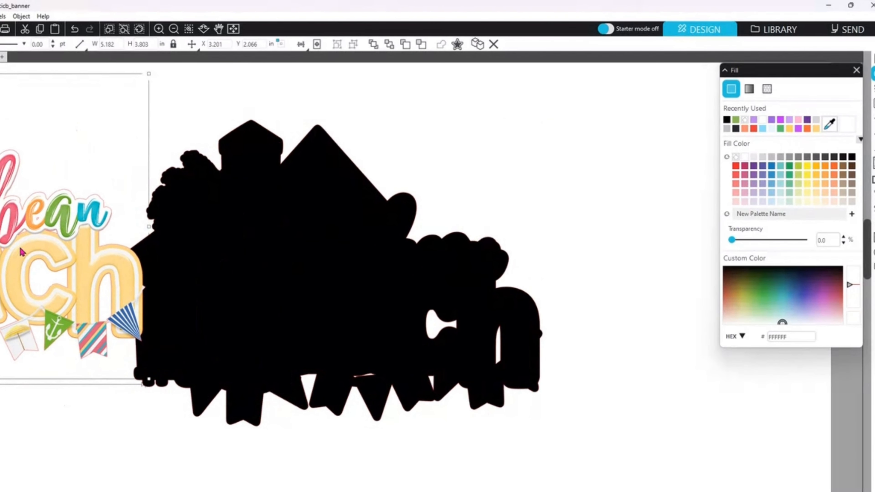
left_click_drag(416, 344, 453, 338)
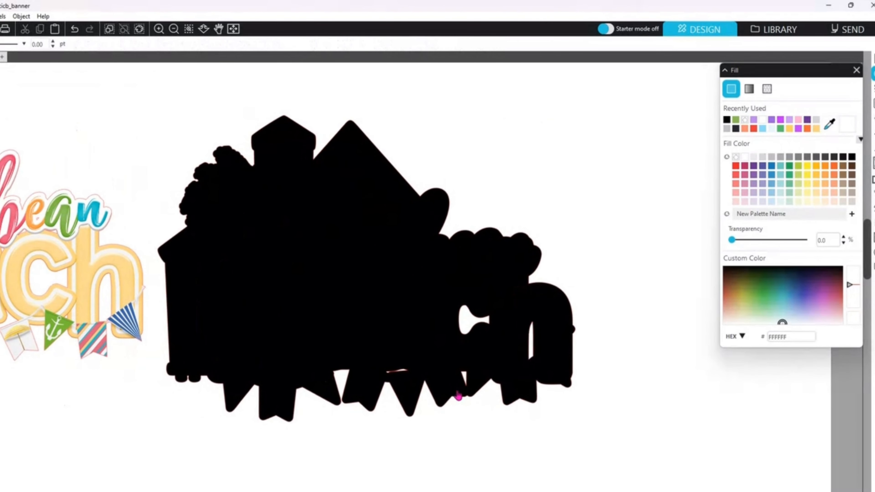
left_click(745, 119)
Release the compound path of the beach house offset outline and deselect the separated shapes.
right_click(513, 405)
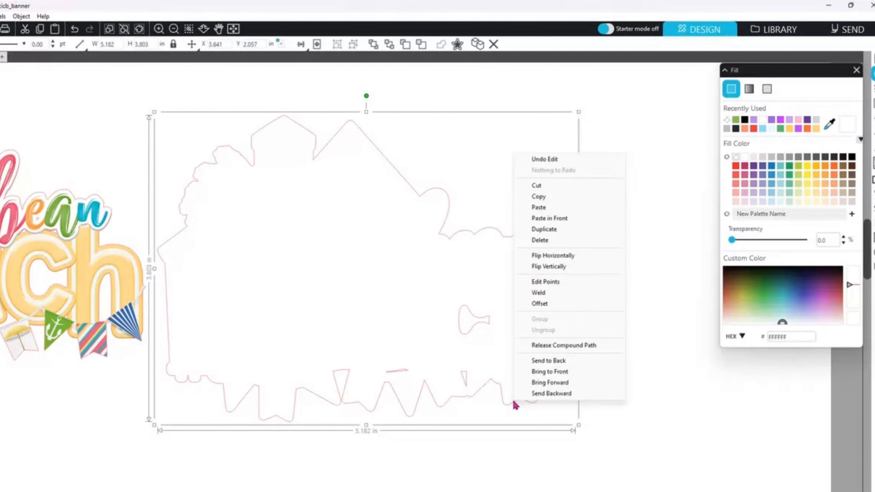
left_click(564, 345)
left_click(582, 426)
Delete the thin sliver and the small triangle above the pennants in the beach house outline.
left_click(410, 375)
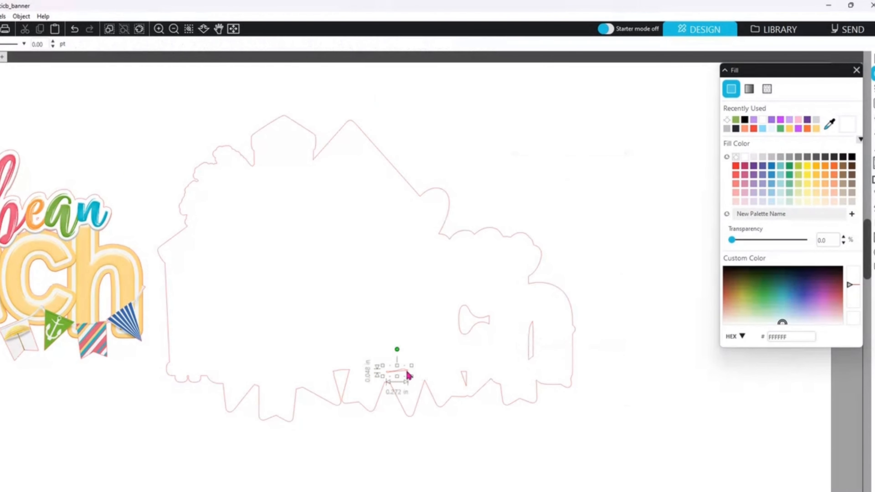
key("Delete")
left_click(466, 381)
key("Delete")
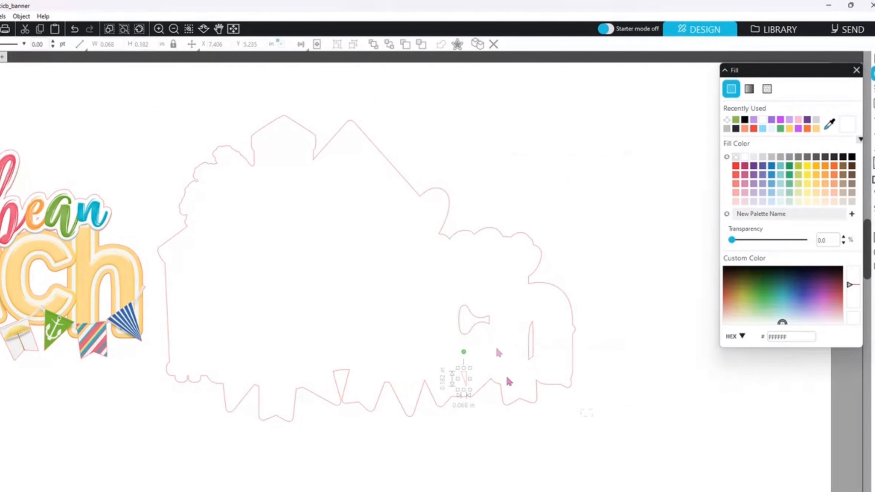
Select the remaining beach house outline shapes and make them a compound path.
left_click_drag(592, 416, 273, 159)
right_click(475, 328)
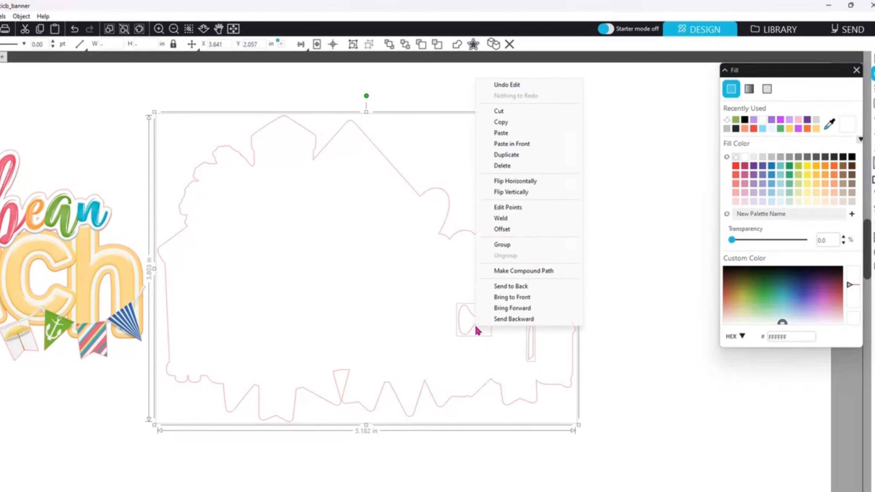
left_click(504, 273)
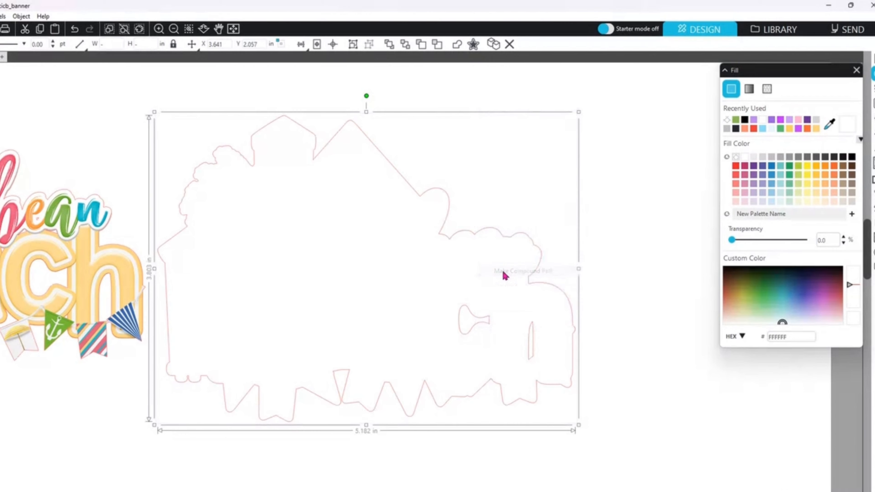
Fill the beach house offset with black and center-align the beach house image on it.
left_click(746, 120)
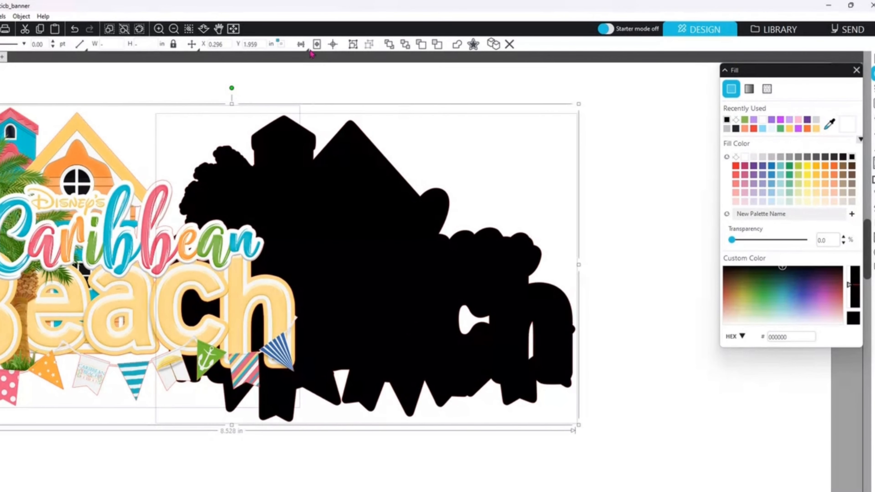
left_click(333, 46)
Move the beach house image together with its offset and scale both down to about 4.32 in wide.
left_click_drag(234, 319, 346, 330)
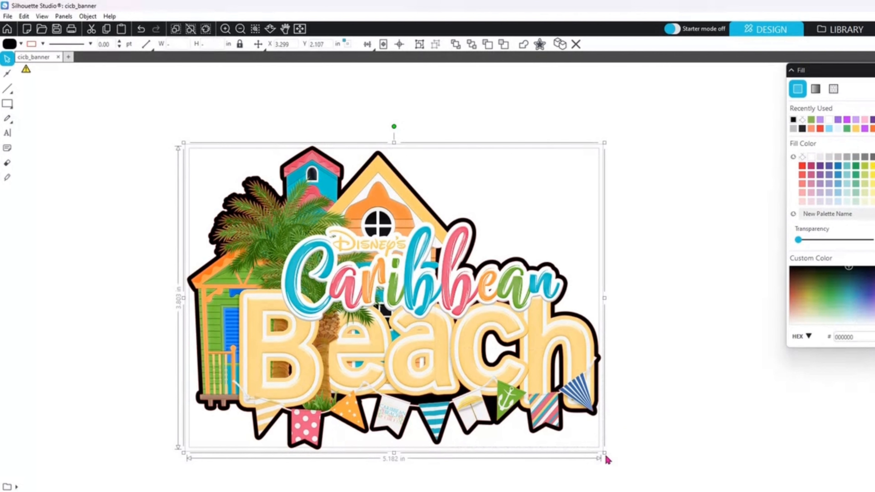
left_click_drag(607, 458, 549, 388)
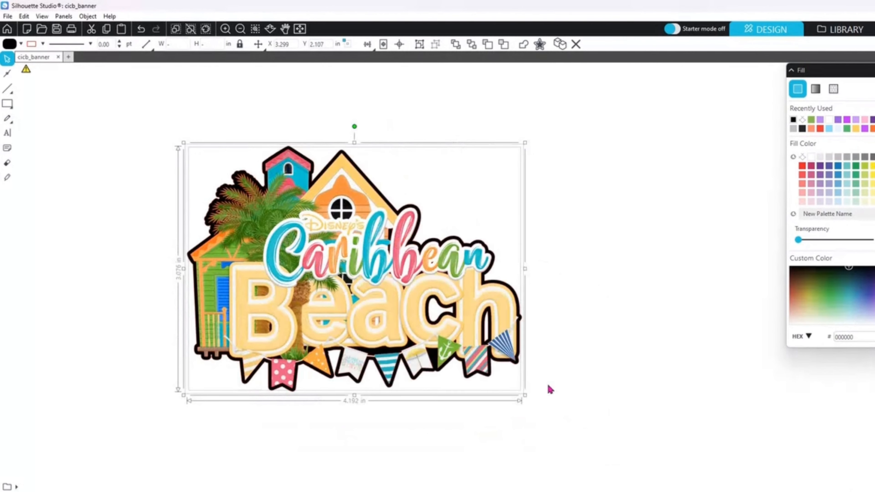
key("Escape")
Try scaling the beach house image without its offset to about 2.72 in wide, and undo the resize.
left_click(480, 336)
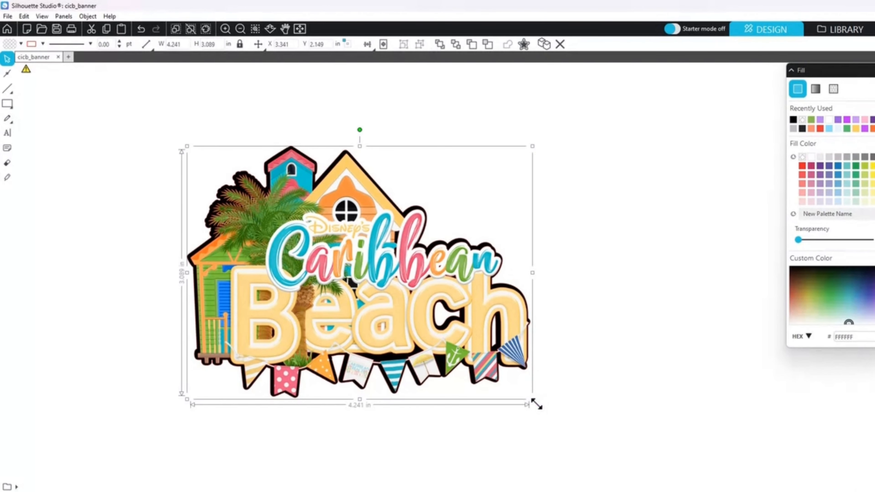
left_click_drag(535, 403, 412, 317)
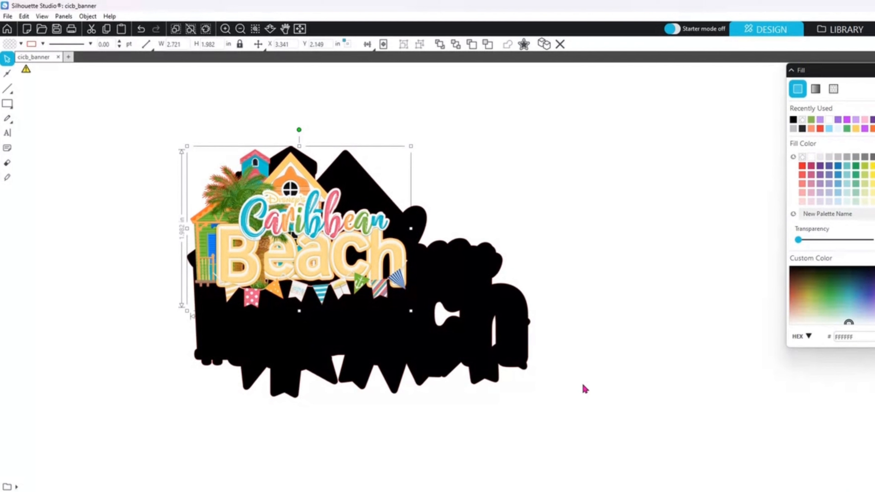
left_click(141, 31)
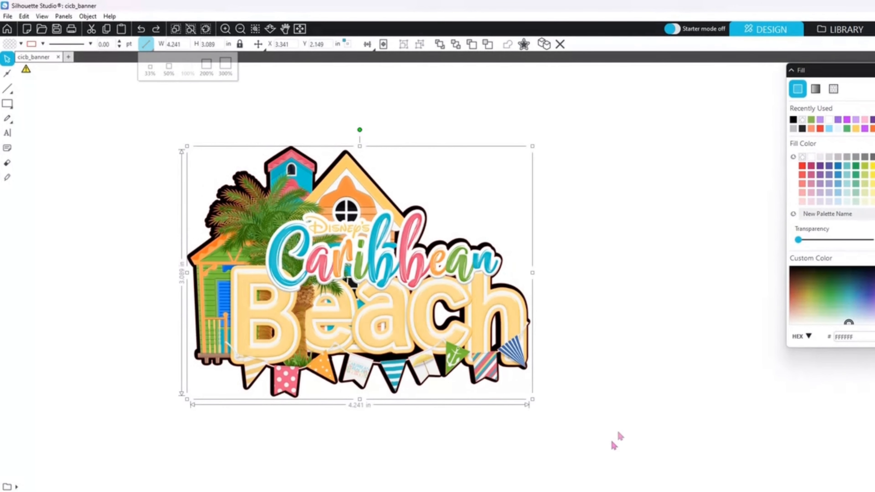
Select the beach house image together with its black offset and group them.
left_click_drag(611, 440, 178, 154)
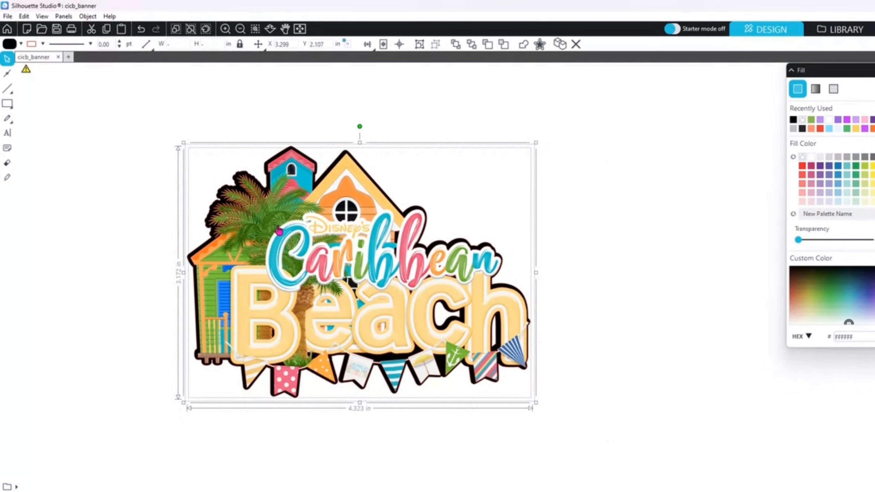
right_click(280, 229)
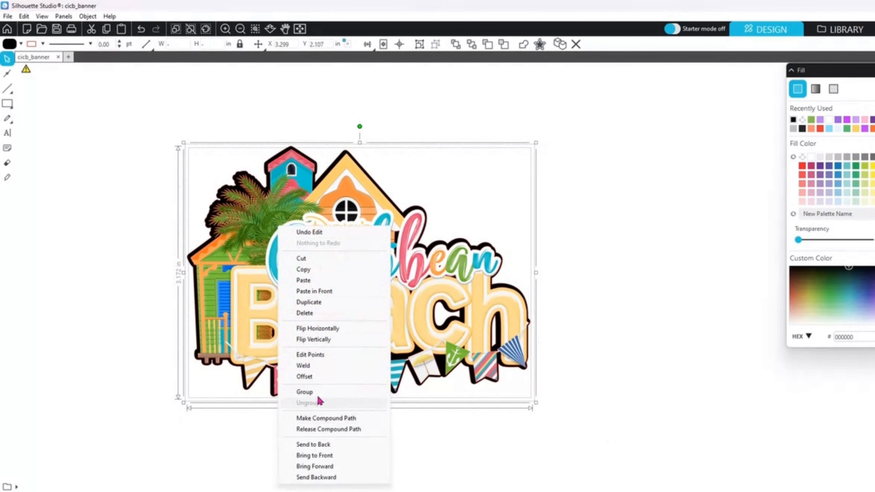
left_click(311, 393)
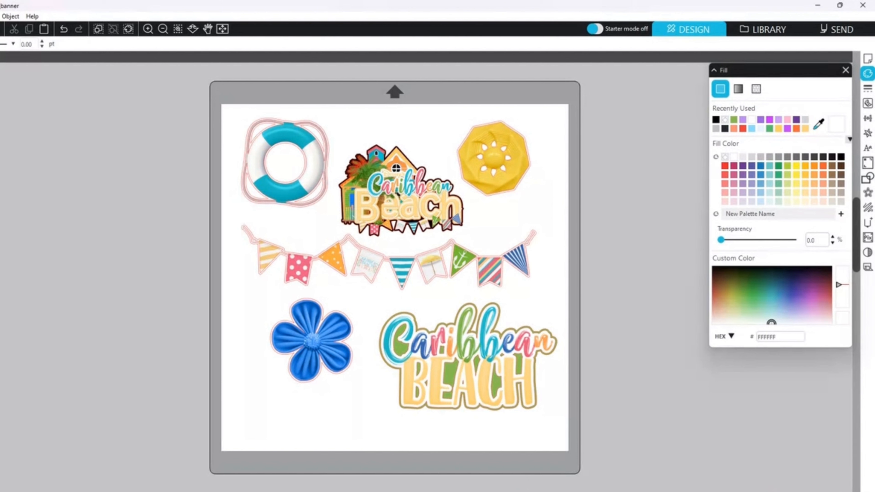
In the send setup, ungroup the life ring from its offset and set the ring image's own lines to be ignored when cutting.
left_click(859, 34)
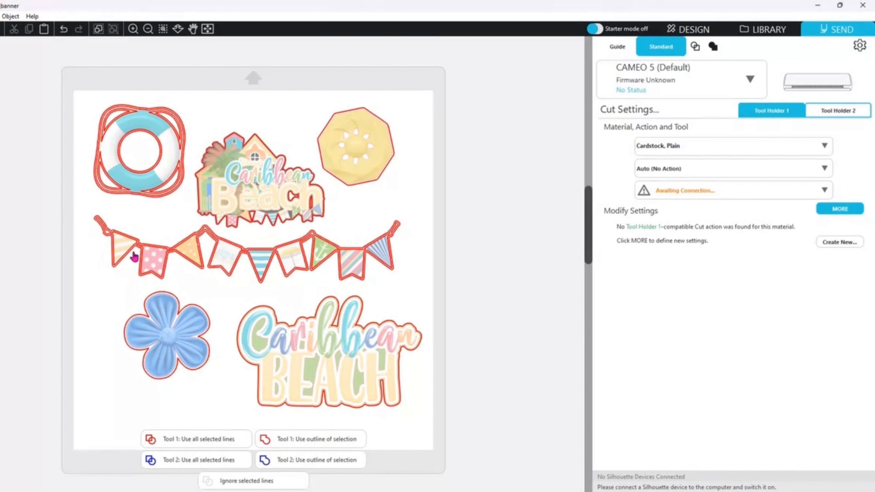
scroll(95, 171, "up", 5)
right_click(265, 210)
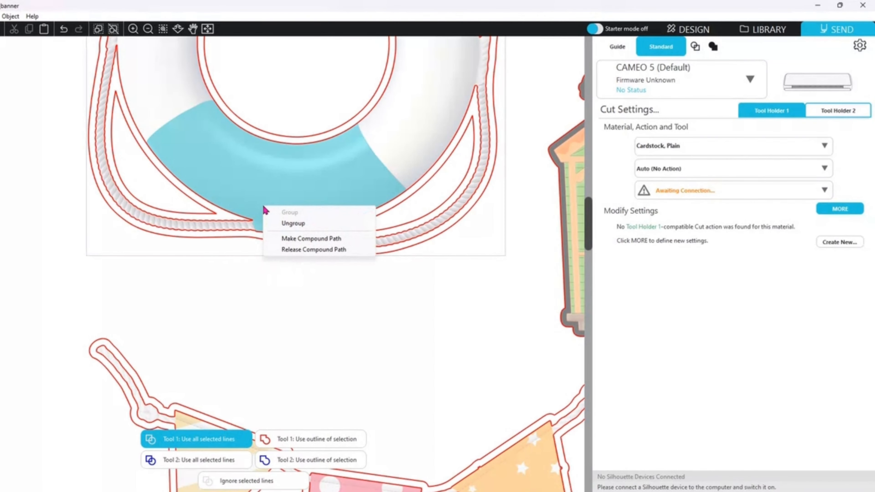
left_click(289, 224)
left_click(295, 301)
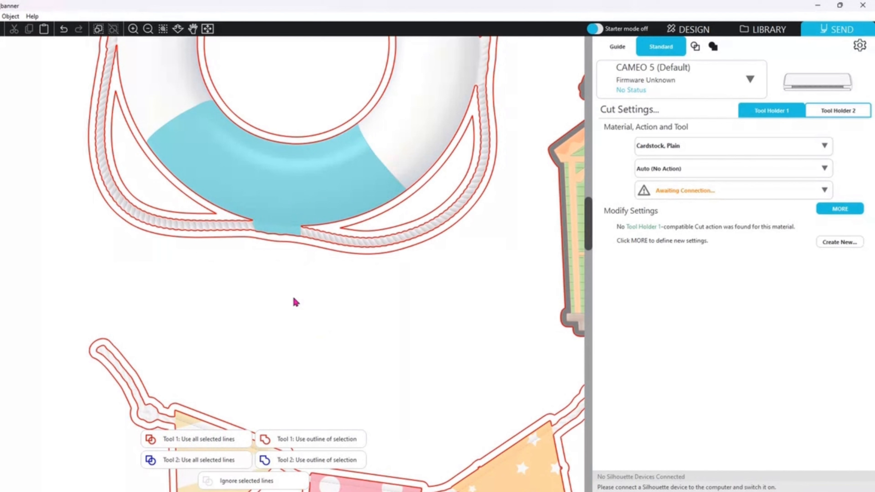
left_click(269, 213)
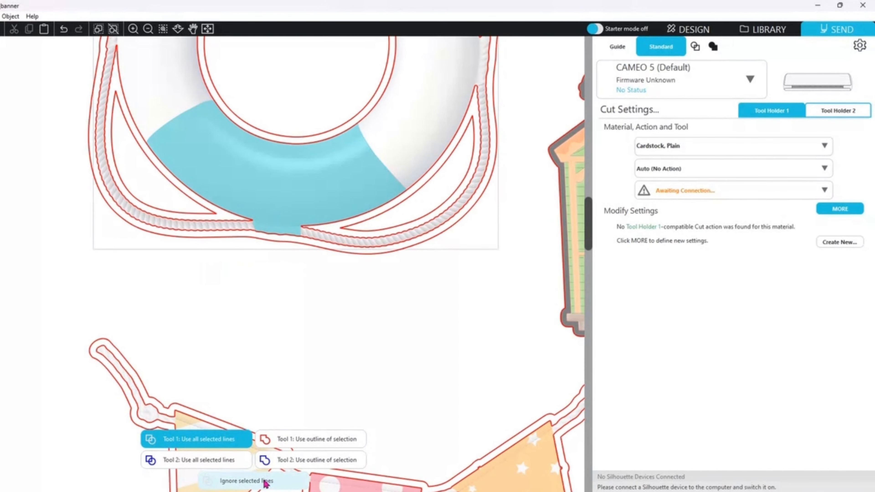
left_click(265, 482)
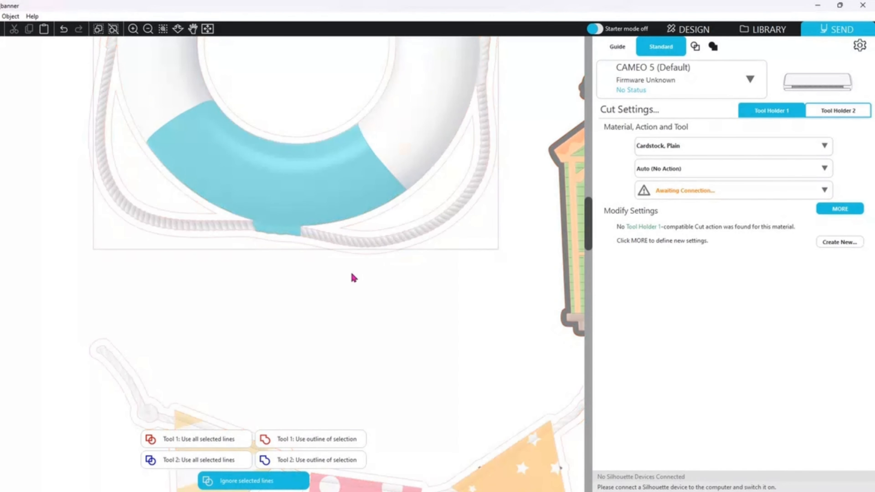
Select the life ring image together with its offset and group them again.
left_click_drag(377, 296, 293, 179)
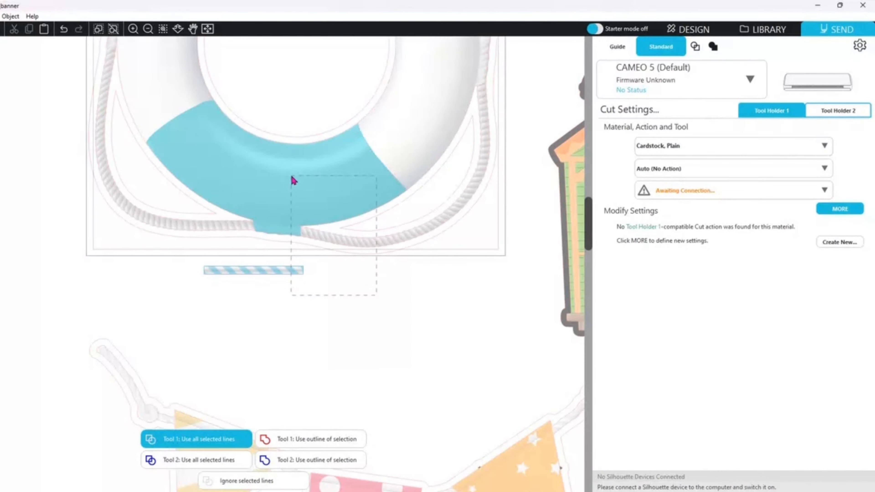
right_click(314, 185)
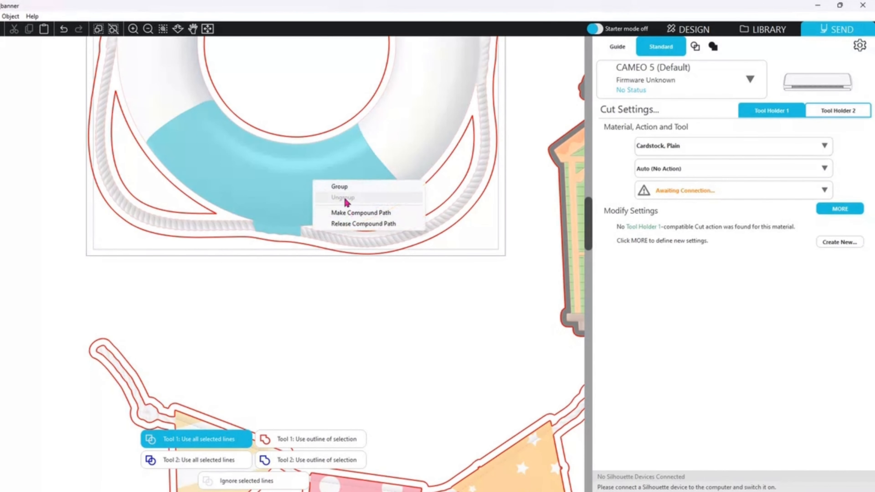
left_click(401, 372)
Ungroup the pennant banner from its offset and exclude the banner image's own lines from cutting.
right_click(210, 255)
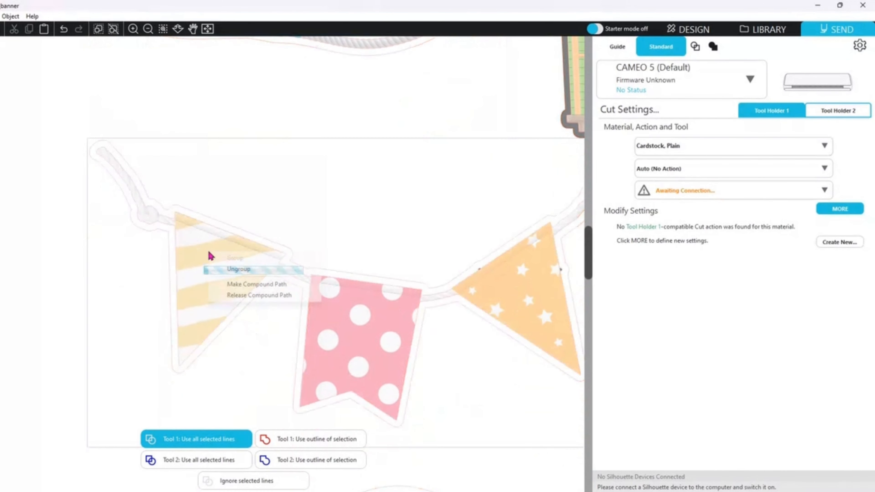
left_click(239, 267)
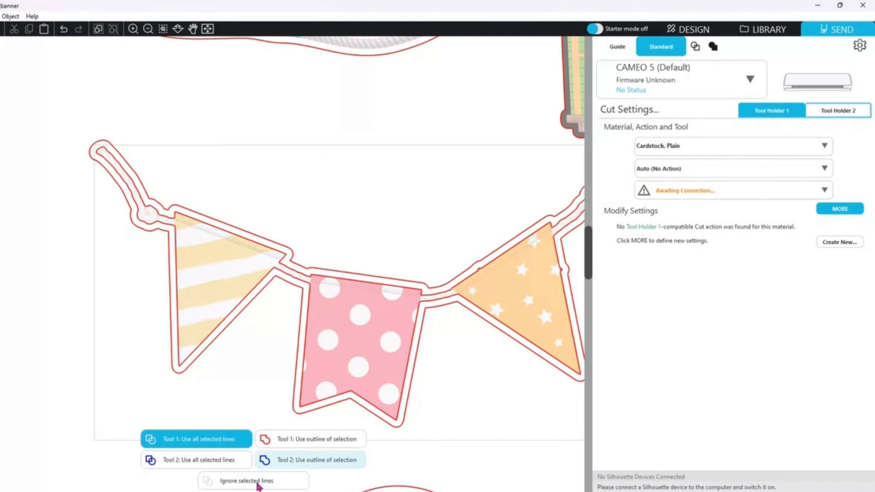
left_click(258, 483)
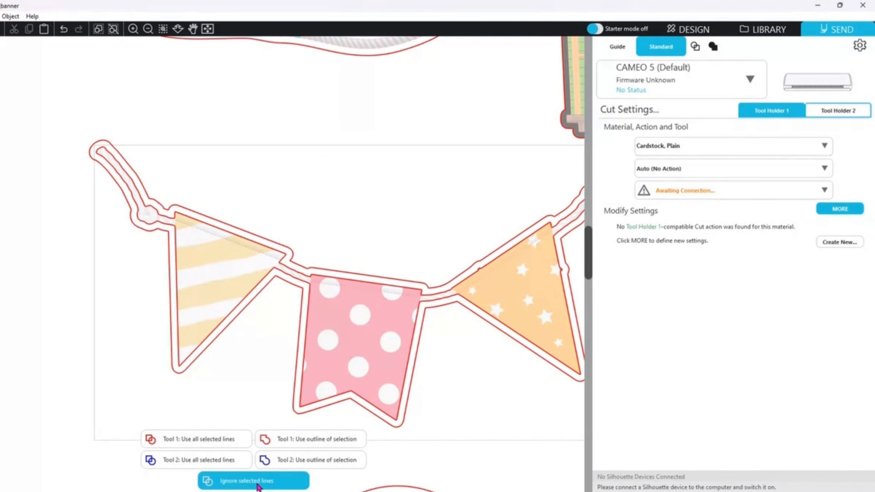
Select the pennant banner image together with its offset and regroup them.
left_click_drag(72, 135, 192, 252)
right_click(193, 246)
left_click(220, 253)
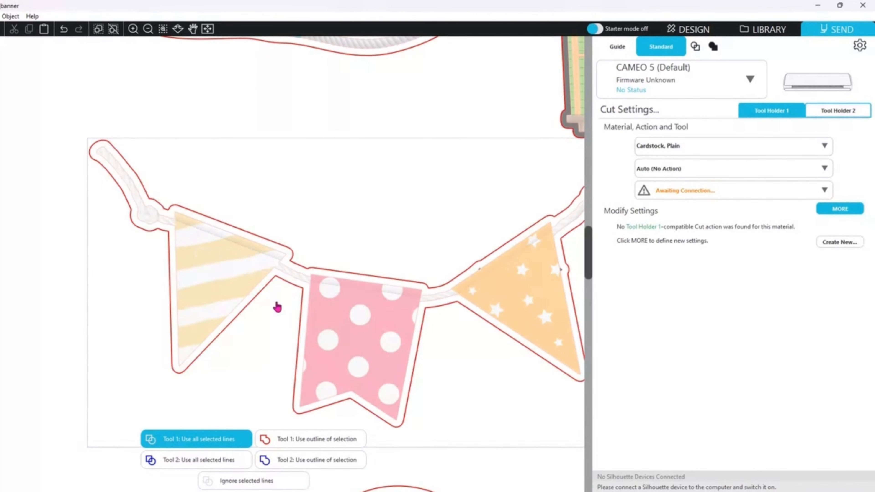